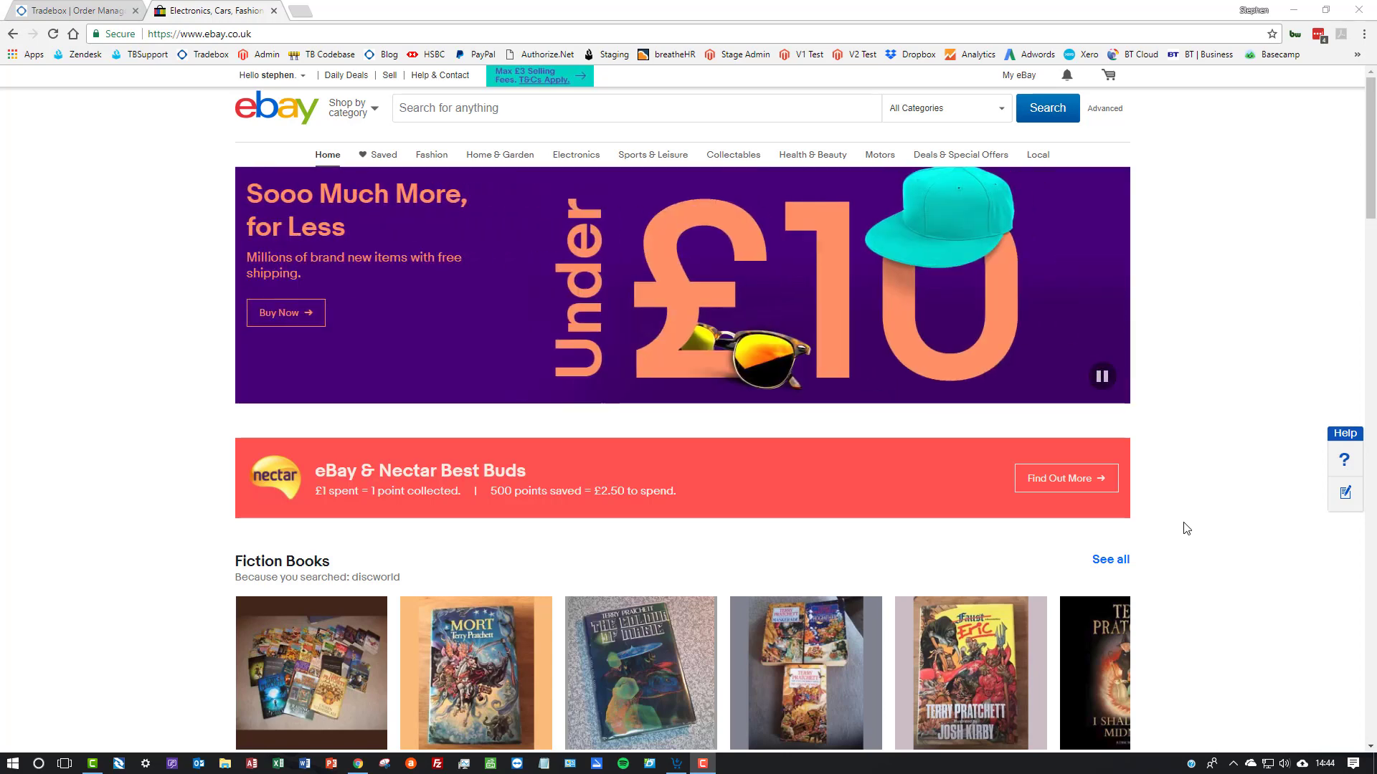
On the Tradebox website, open the eBay integration's videos and guides and bring up the Get Started with Tradebox article
left_click(93, 12)
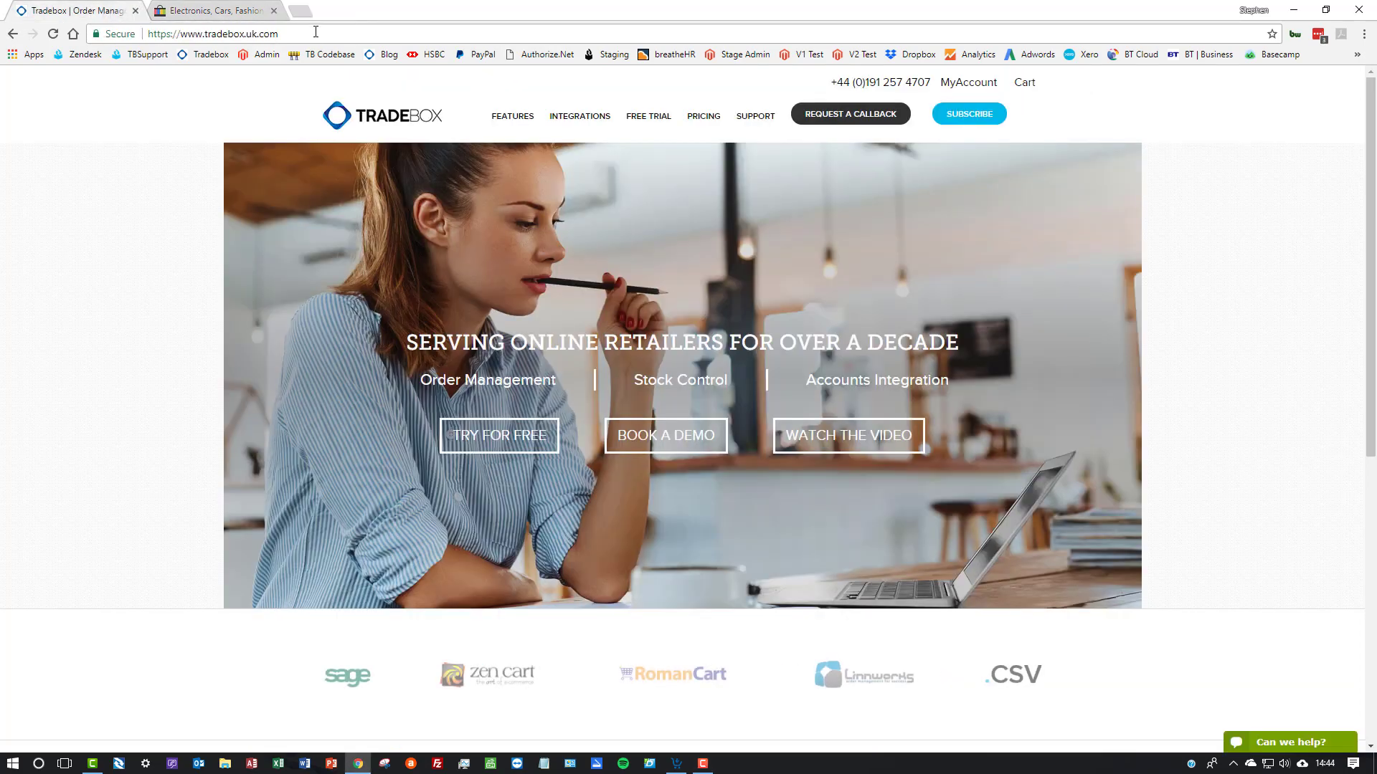
left_click(569, 118)
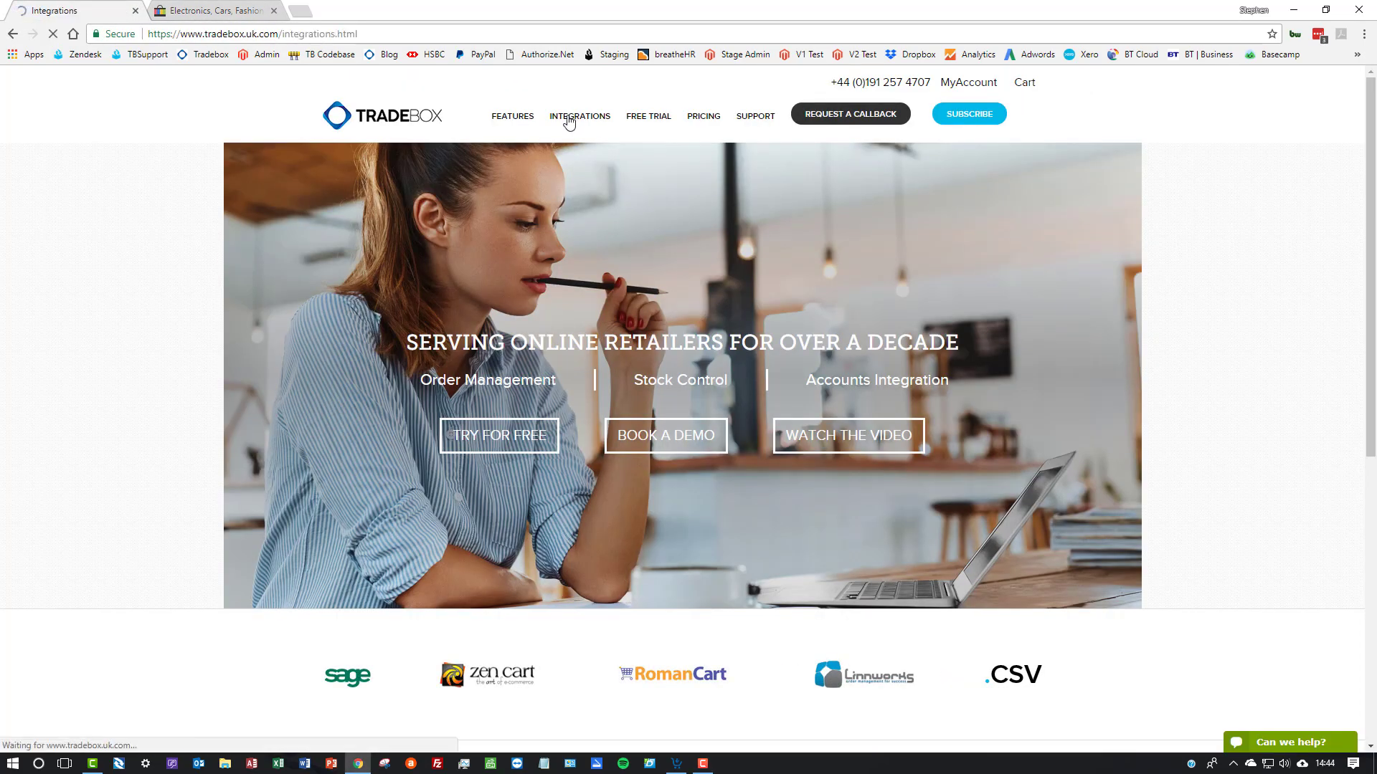
left_click(631, 298)
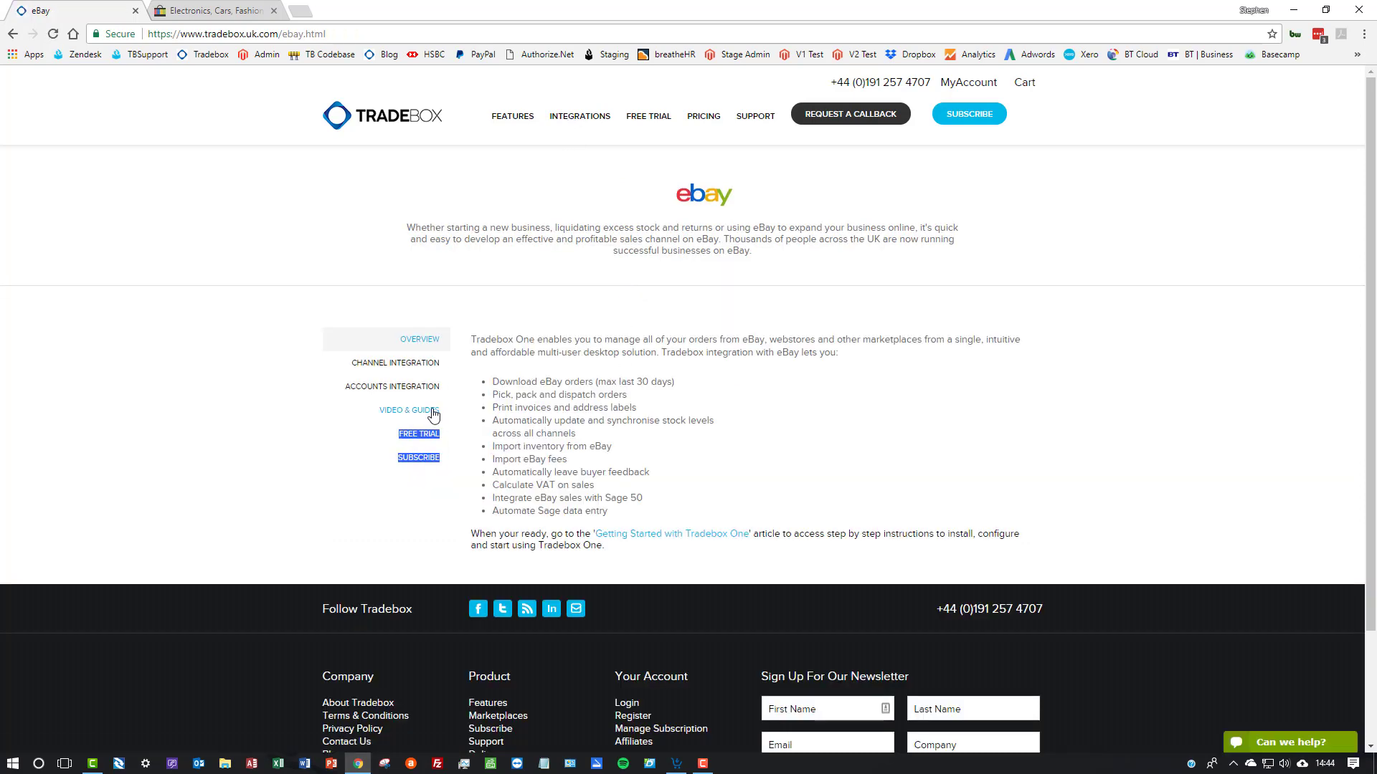
left_click(422, 410)
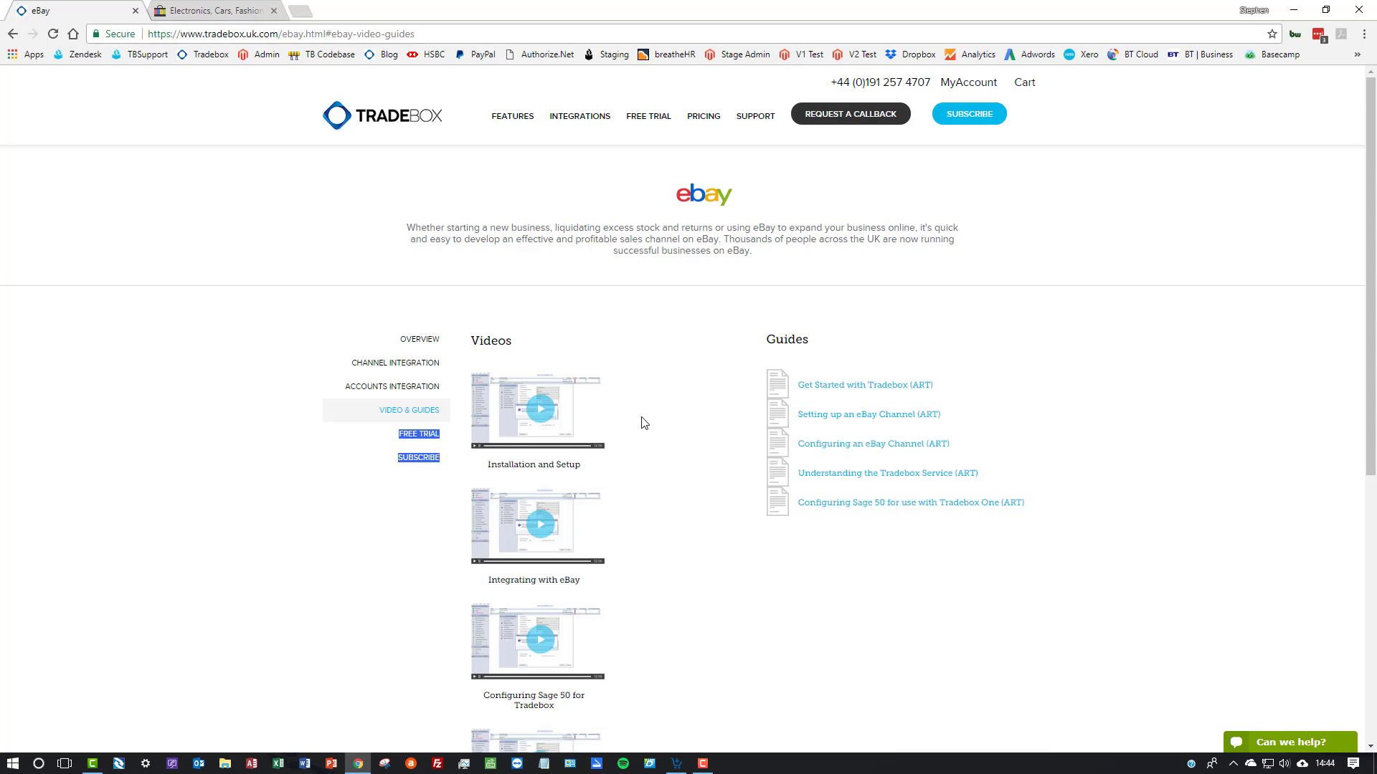
left_click(859, 390)
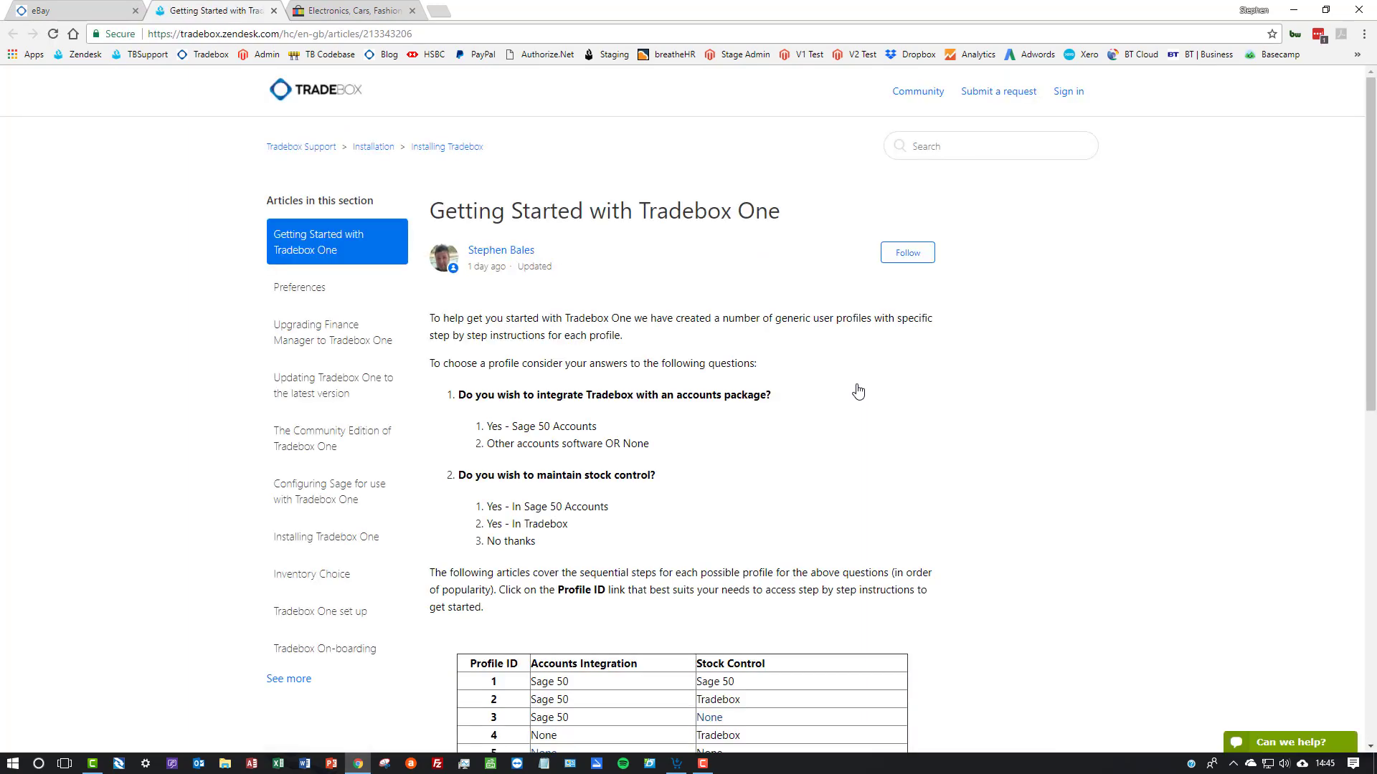
Review the profile questions and the Profile ID table in the Getting Started article, and close the article
scroll(789, 408, "down", 3)
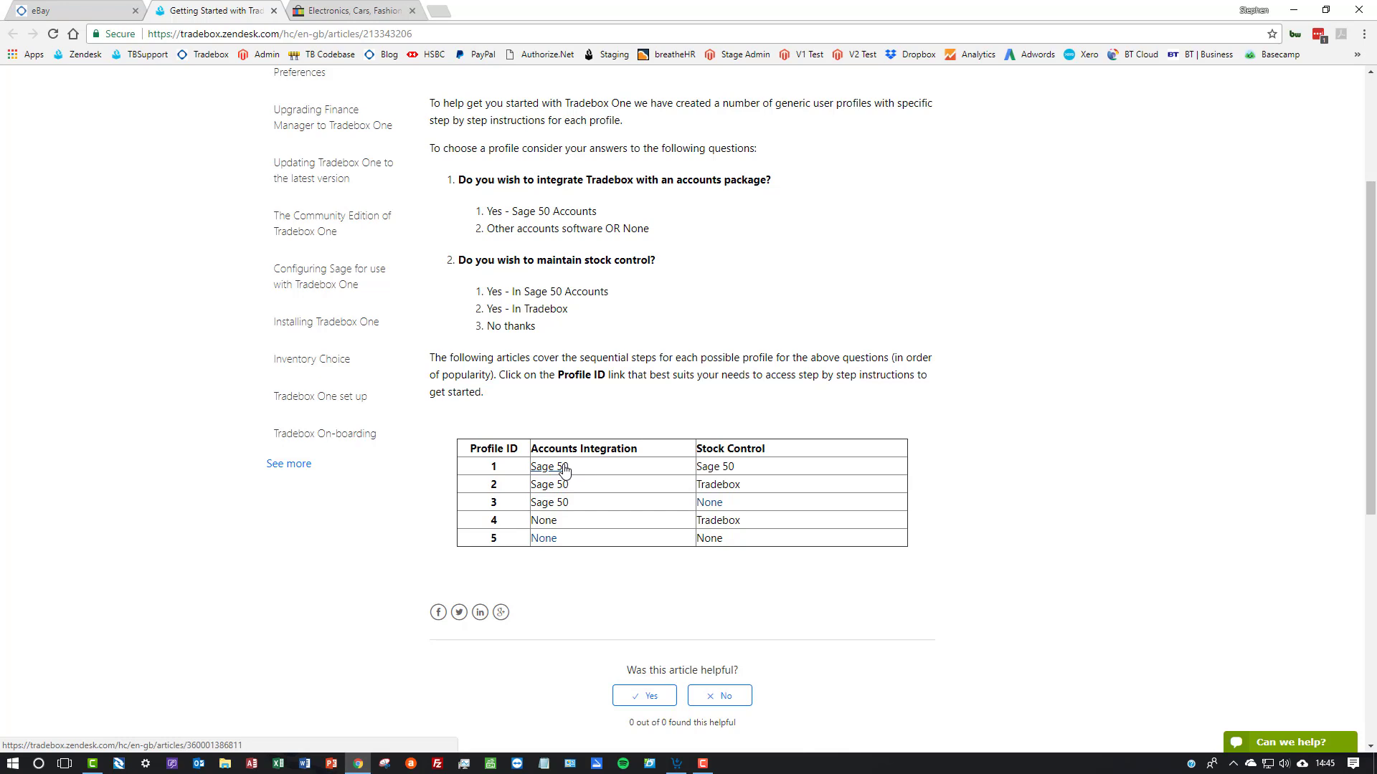
scroll(564, 470, "up", 3)
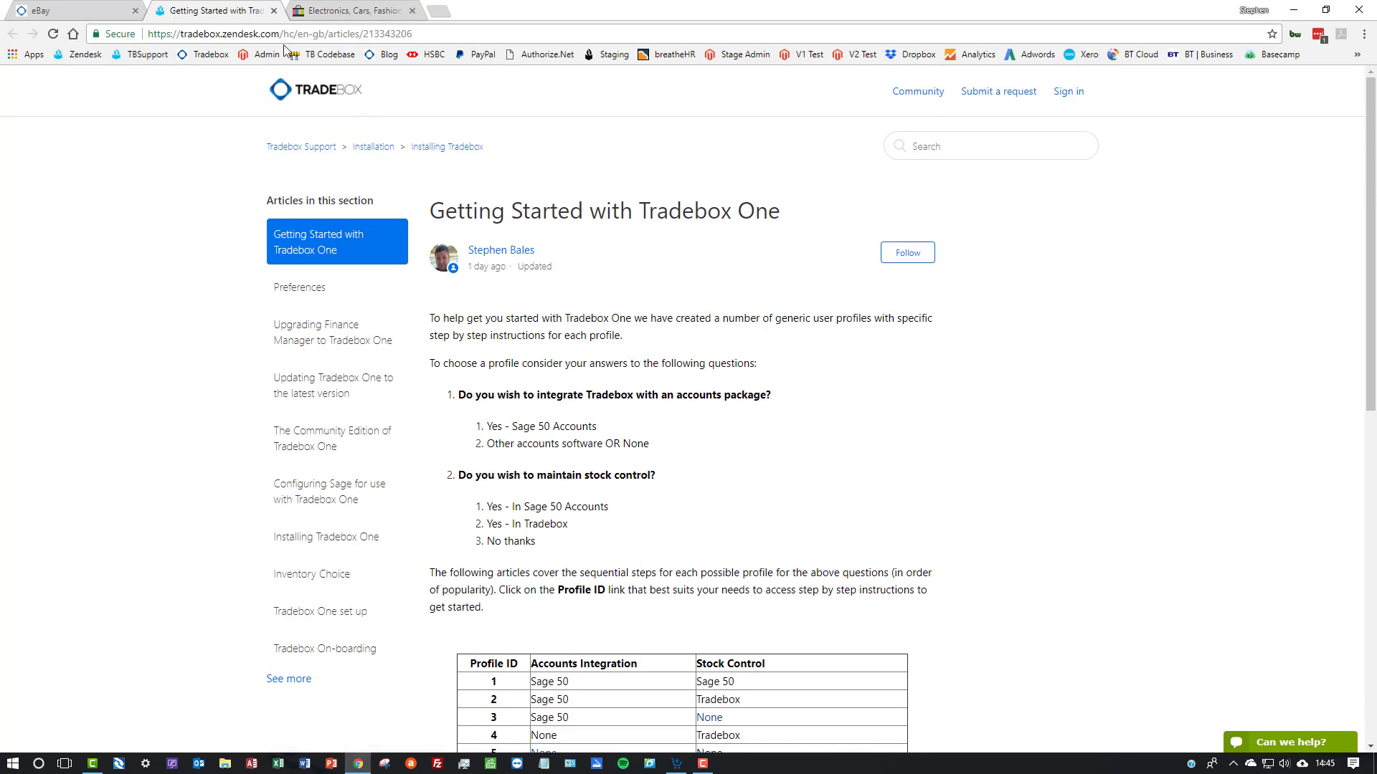
left_click(271, 11)
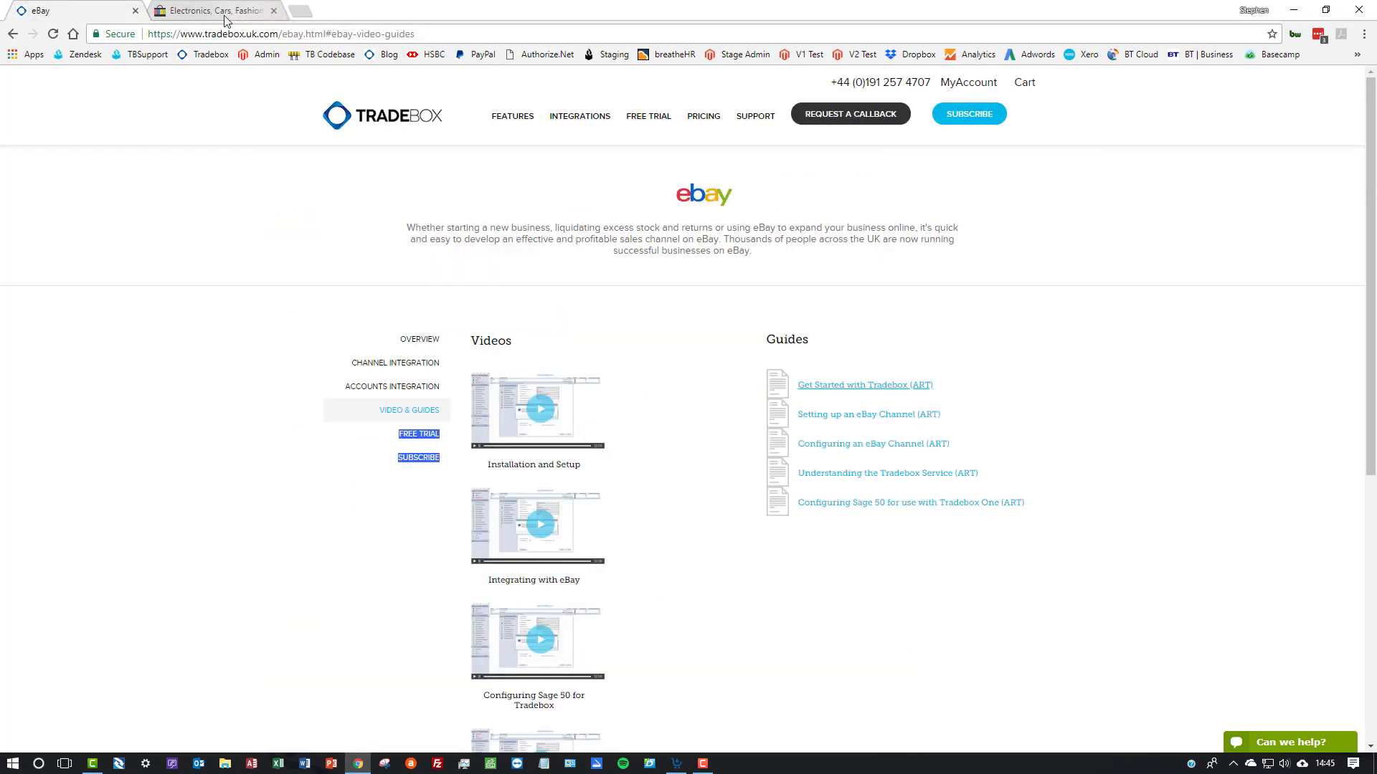
Switch to Tradebox One and look over the products, orders and channels screens
left_click(676, 763)
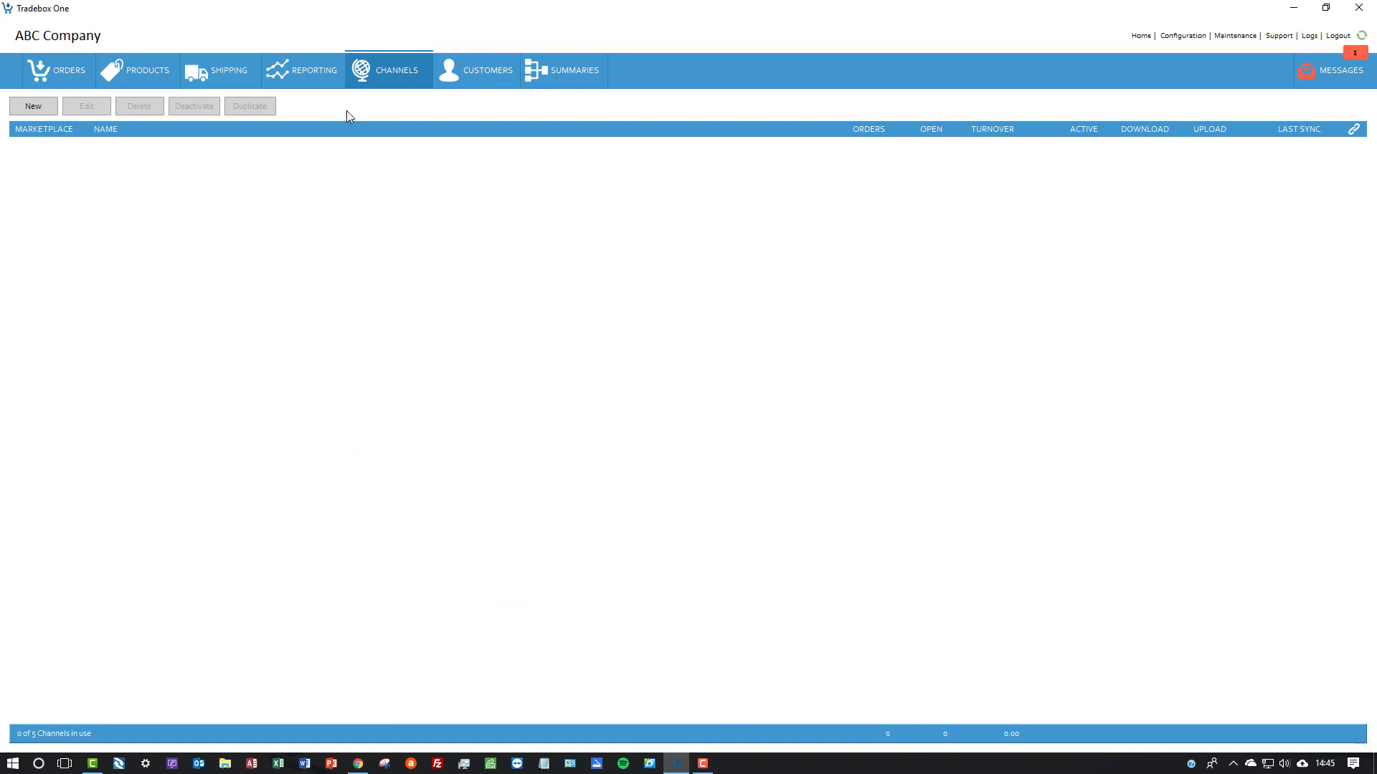
left_click(156, 78)
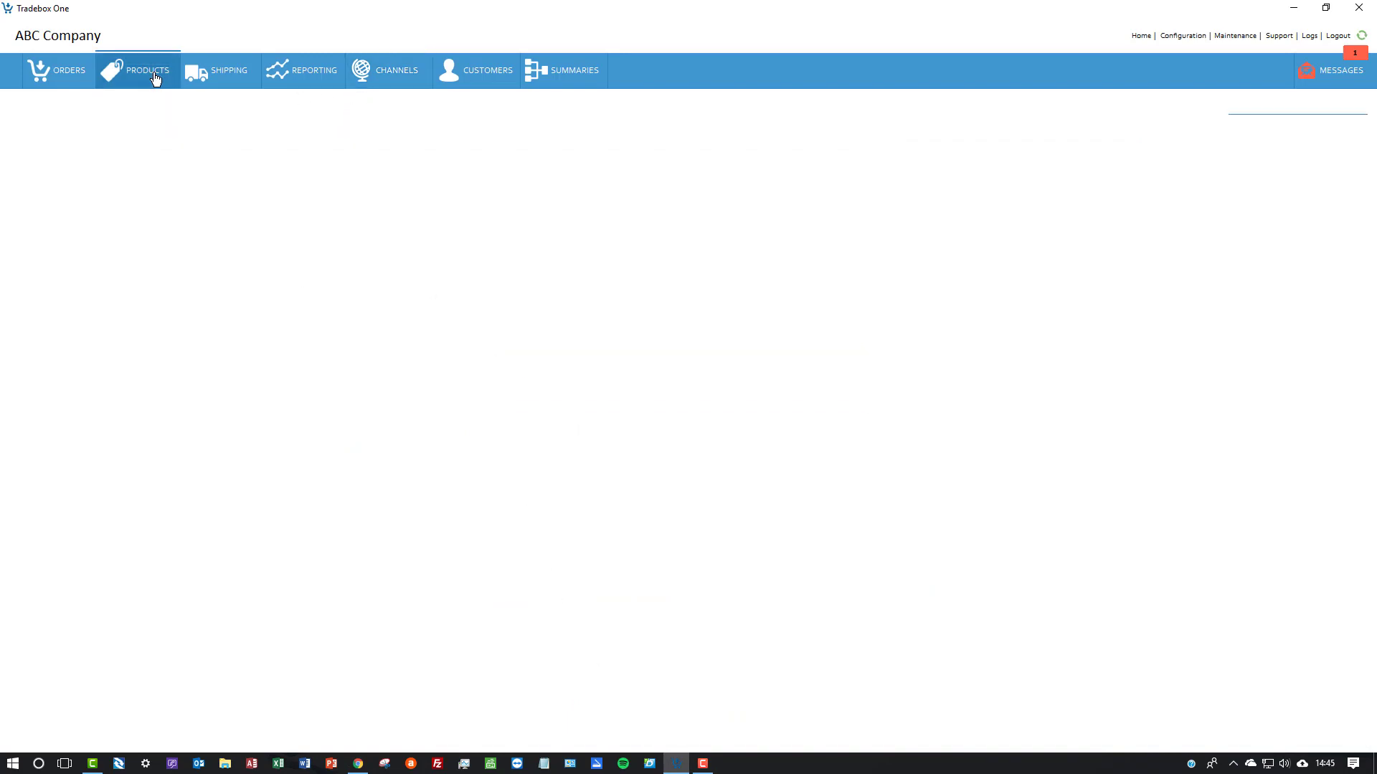
left_click(47, 77)
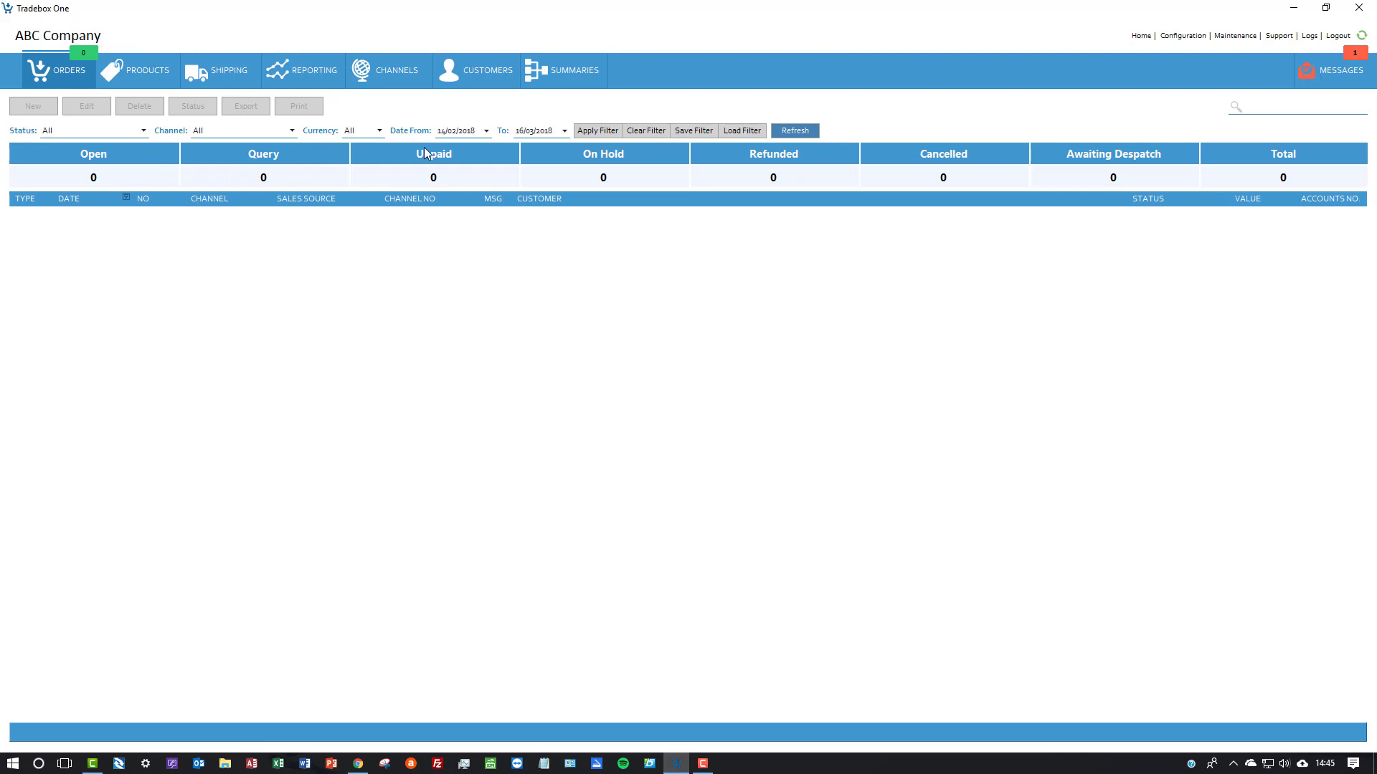
left_click(389, 84)
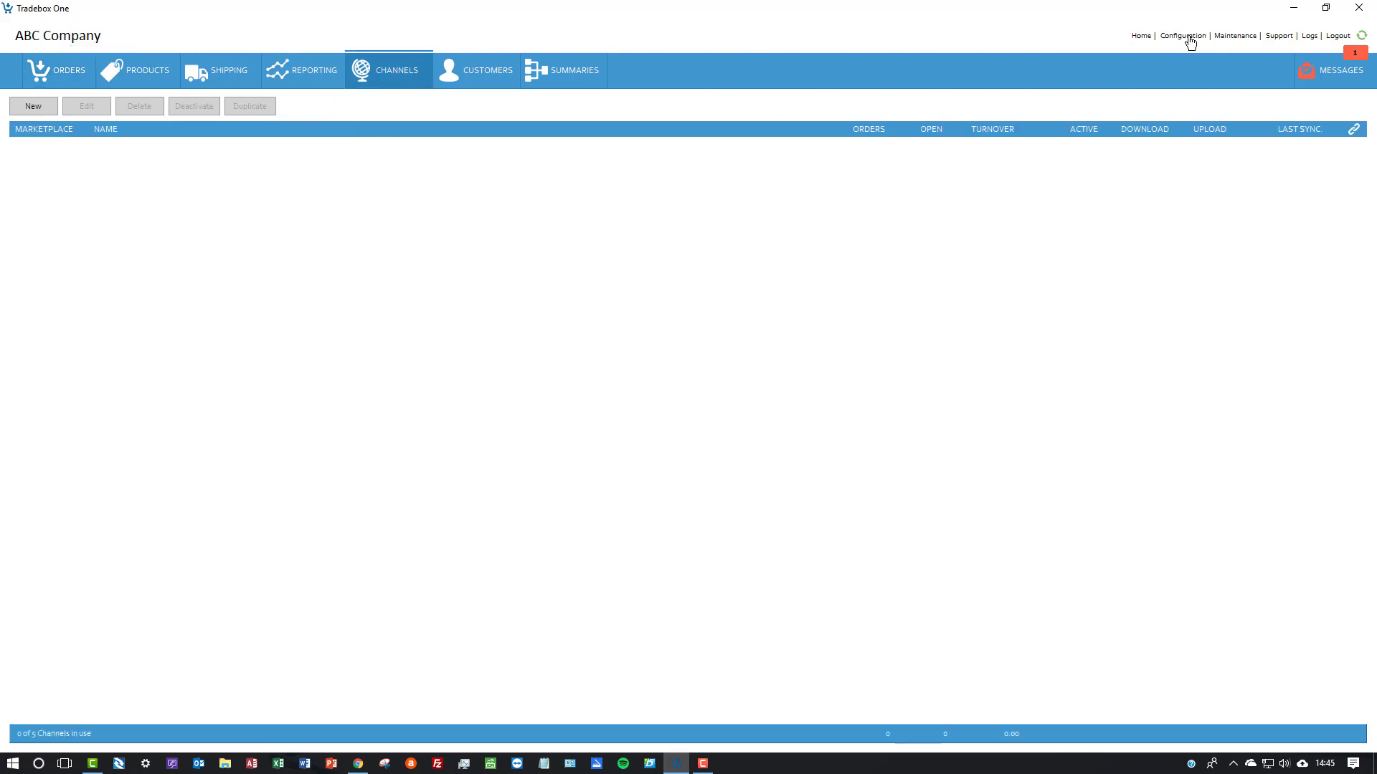
Check the Stock Control Method choices in the configuration preferences, keep Tradebox selected, and close the configuration
left_click(1187, 37)
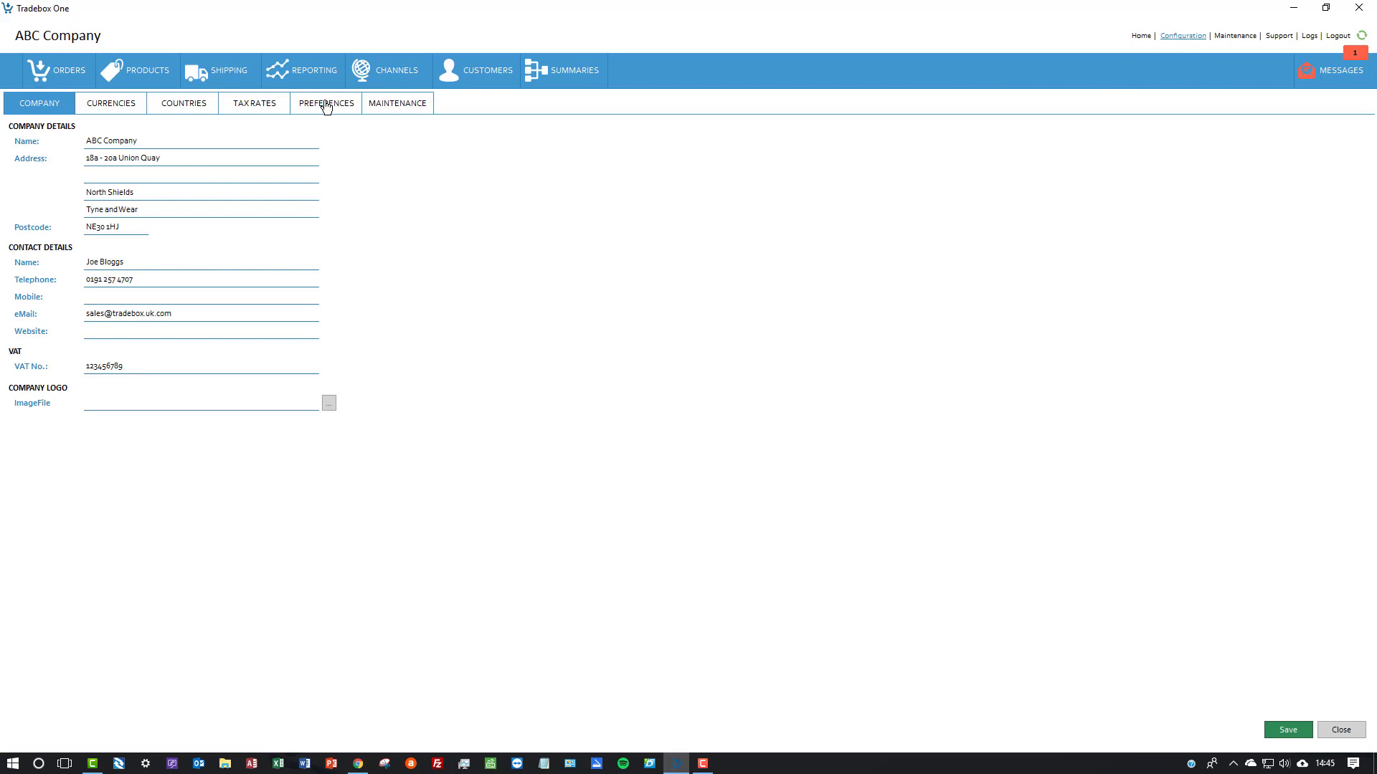
left_click(326, 105)
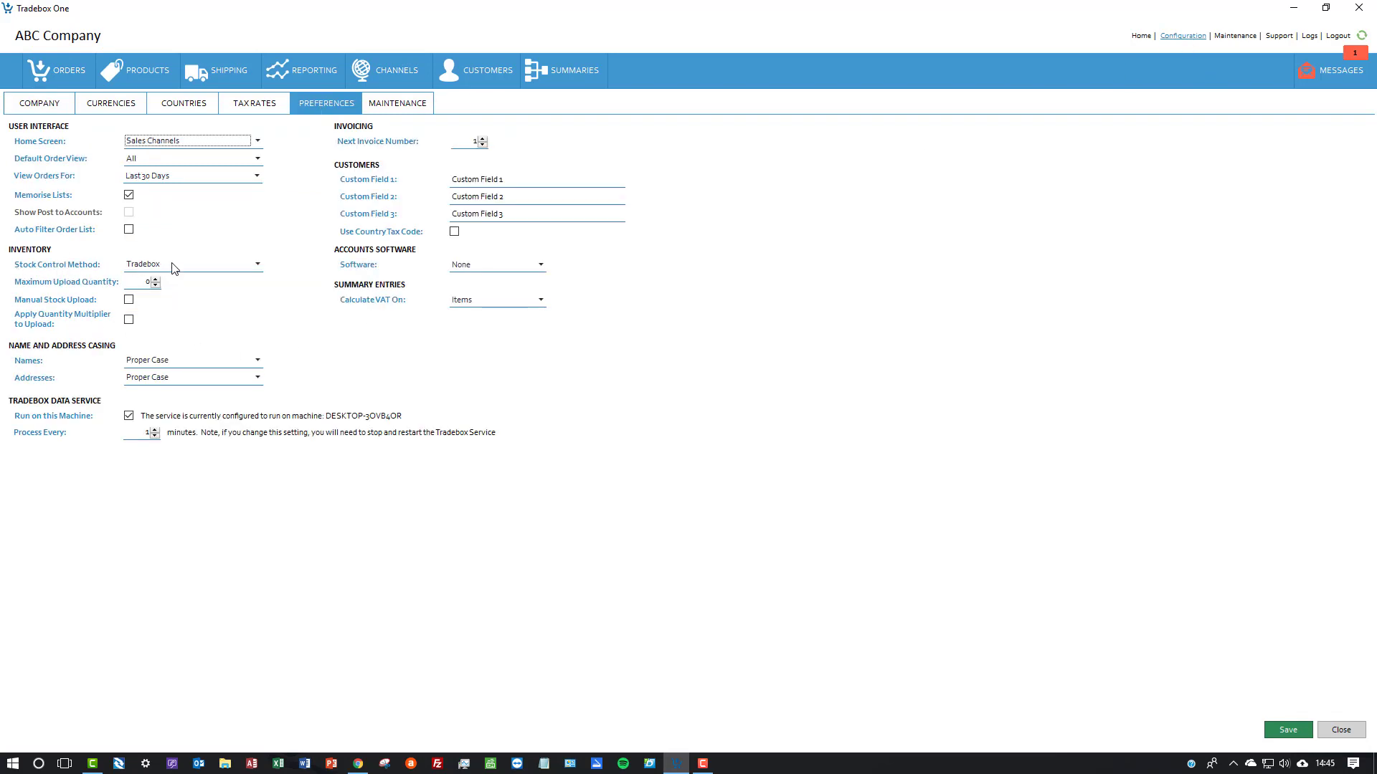
left_click(256, 264)
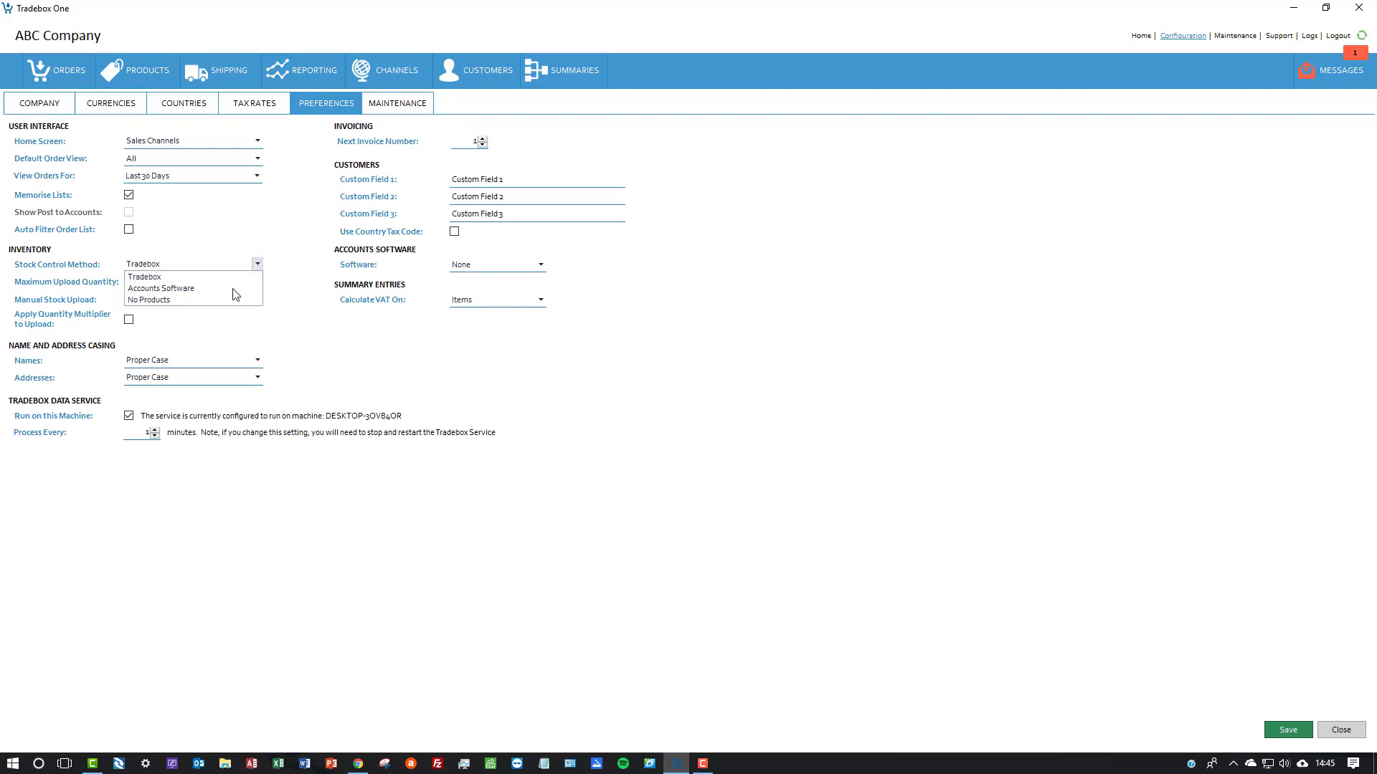
left_click(234, 277)
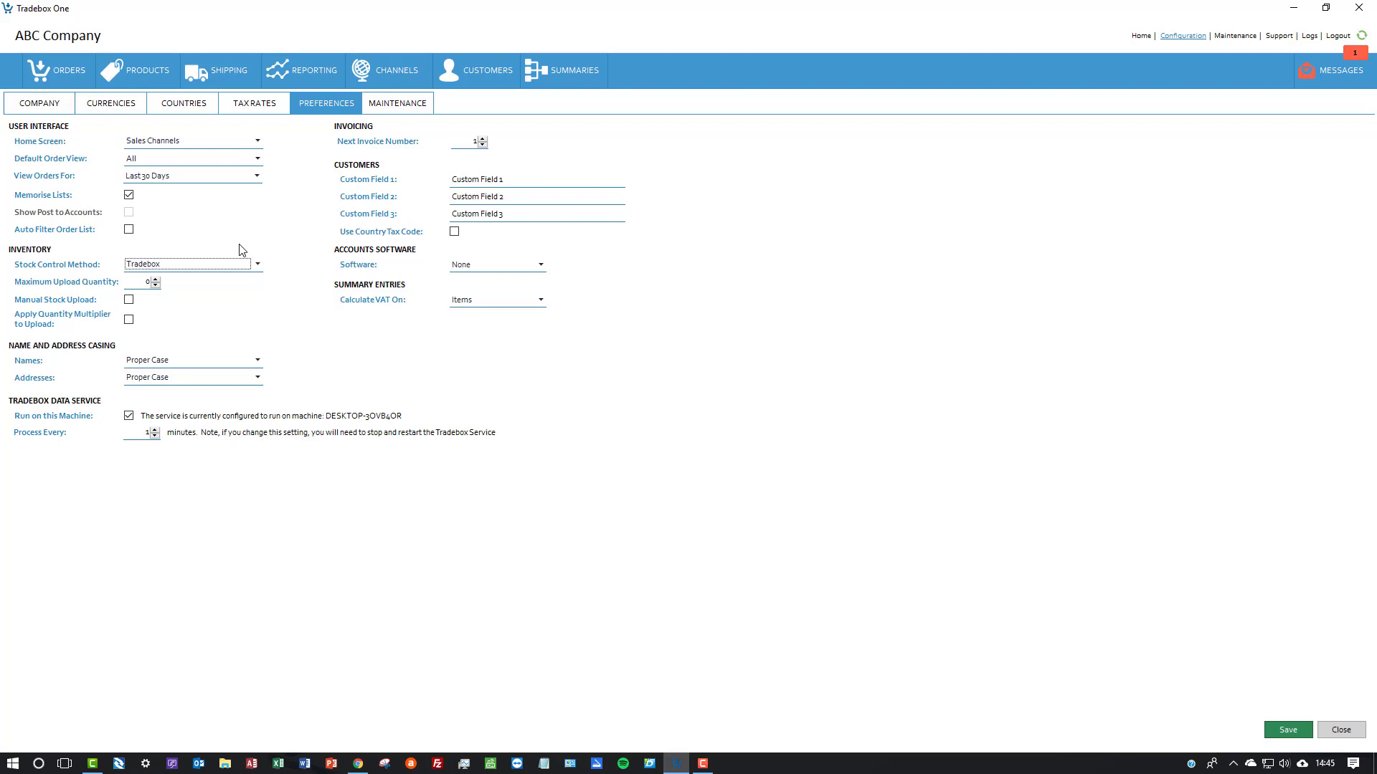
left_click(1335, 737)
left_click(1348, 730)
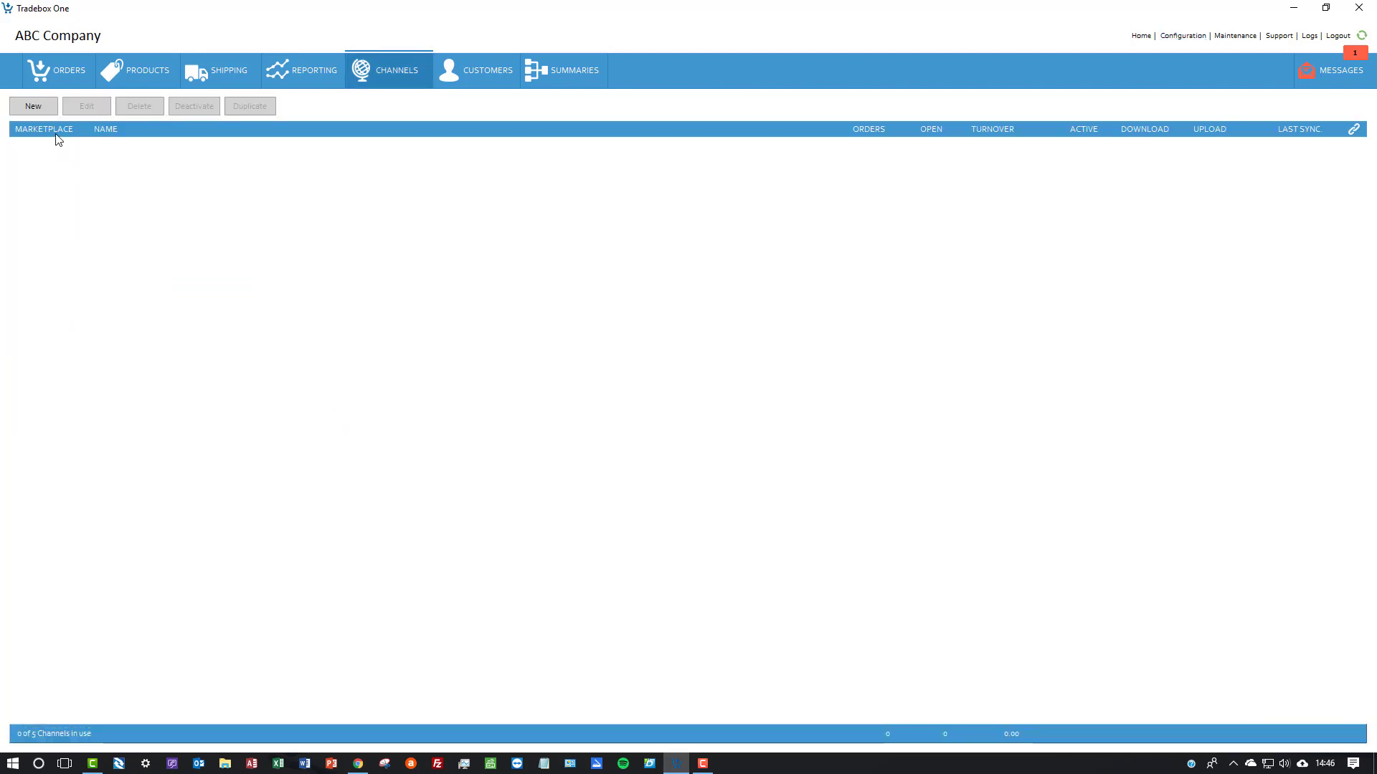
Start a new sales channel with eBay as the marketplace and proceed to its marketplace details
left_click(36, 107)
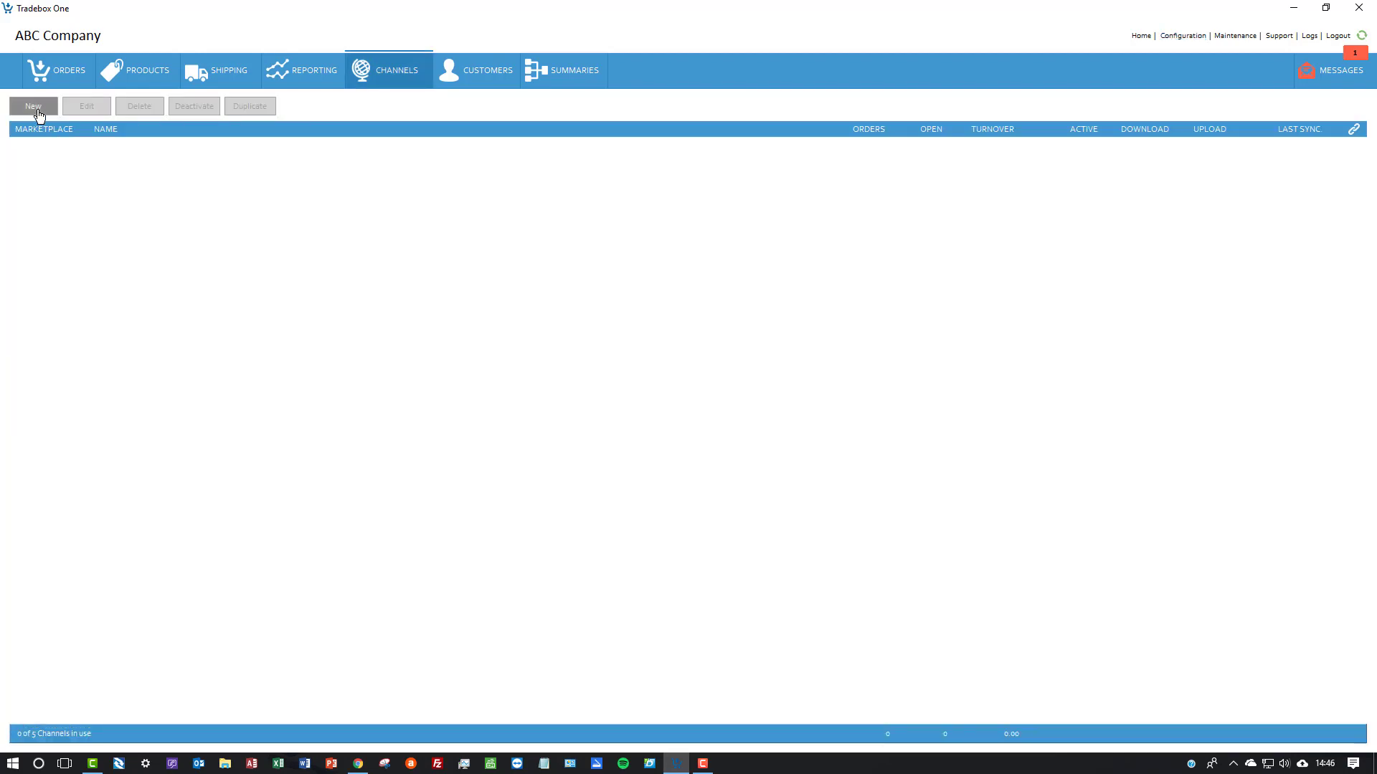
left_click(584, 368)
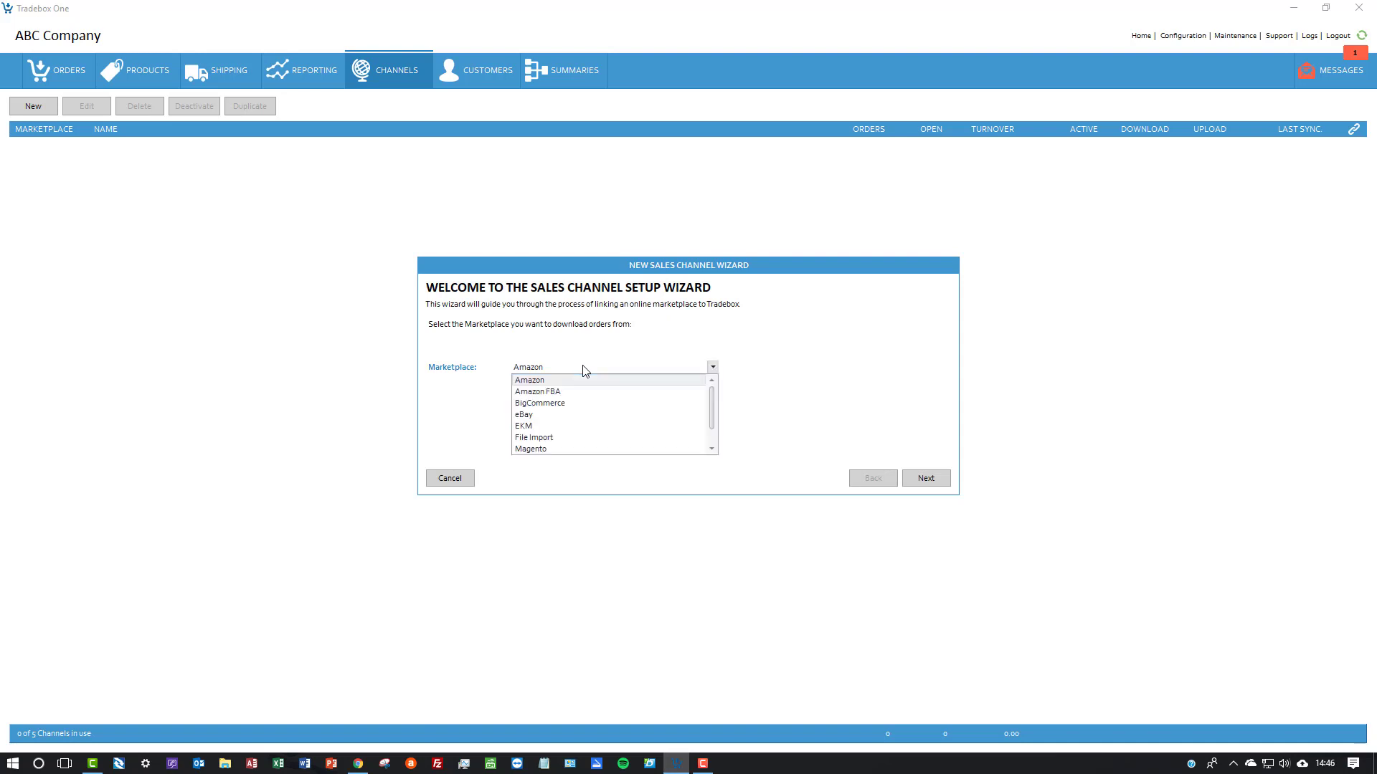
left_click(549, 416)
left_click(921, 480)
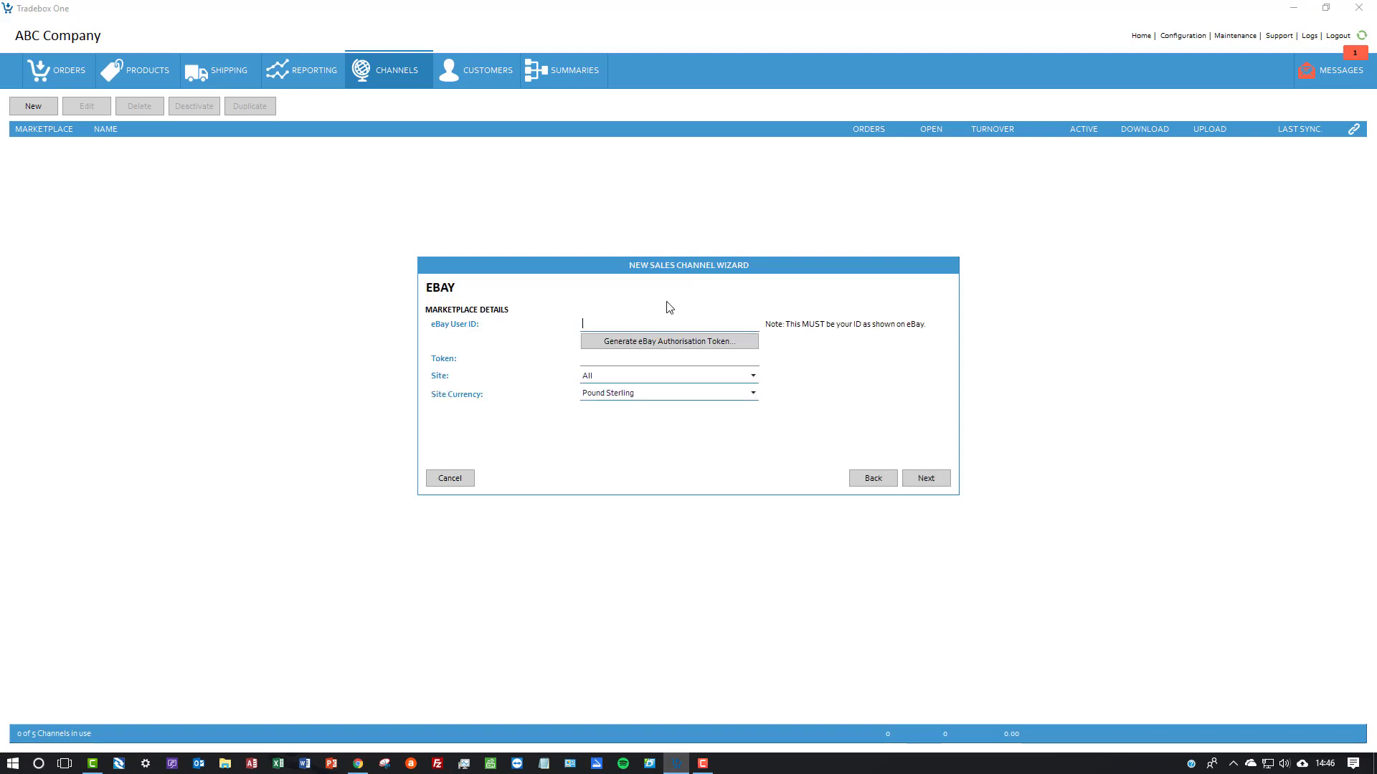
Enter sagedeveloper as the eBay User ID and start generating the eBay authorisation token
type("sagedeveloper")
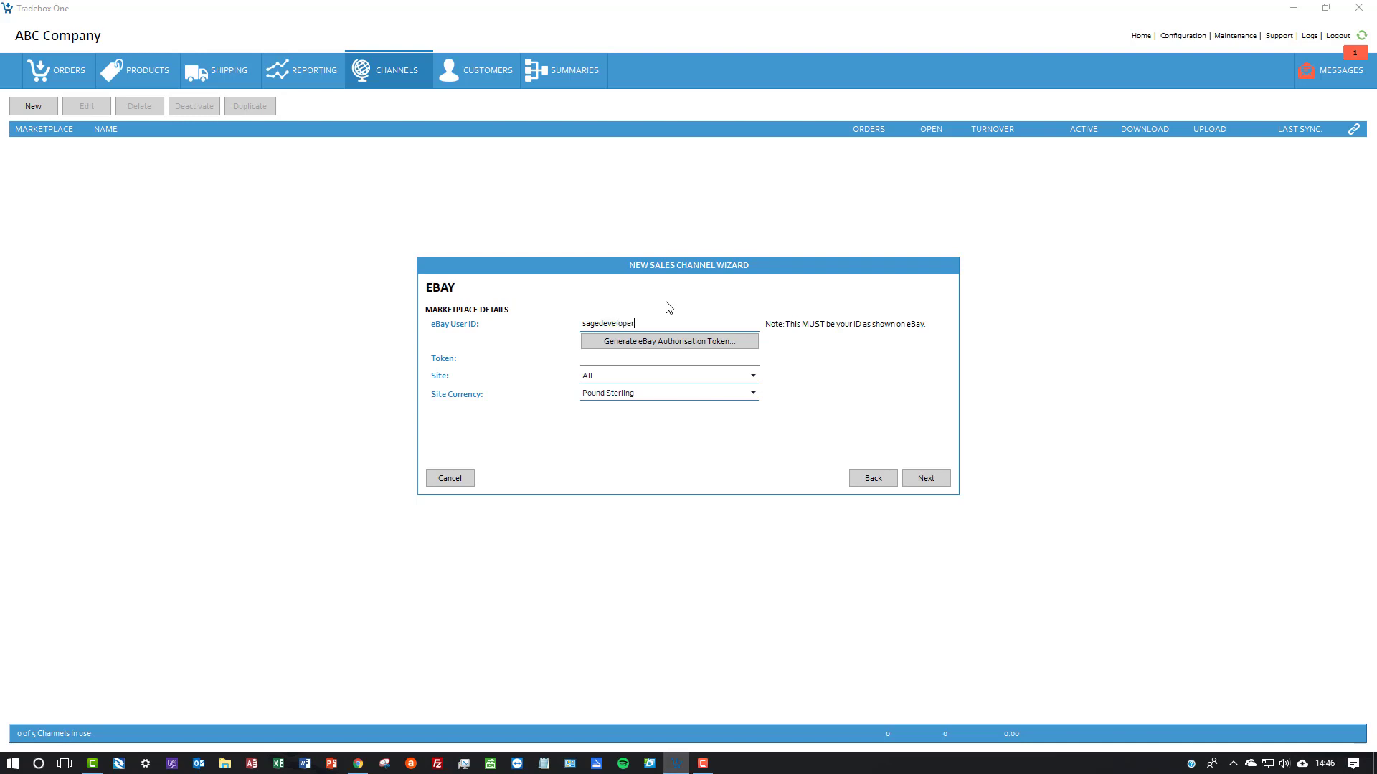
left_click(677, 346)
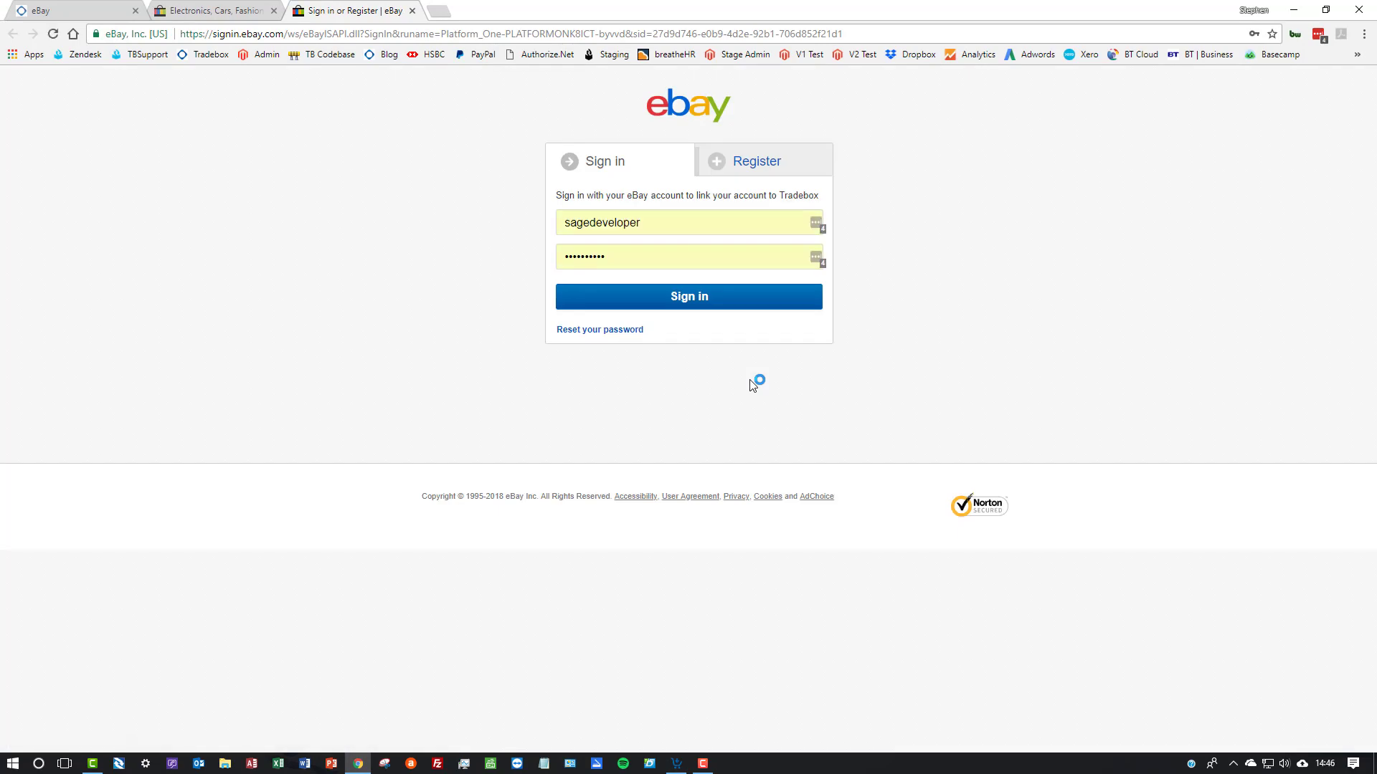
Sign in to eBay with the prefilled credentials, grant Tradebox access, and return to Tradebox One to confirm the completed authorisation
left_click(688, 303)
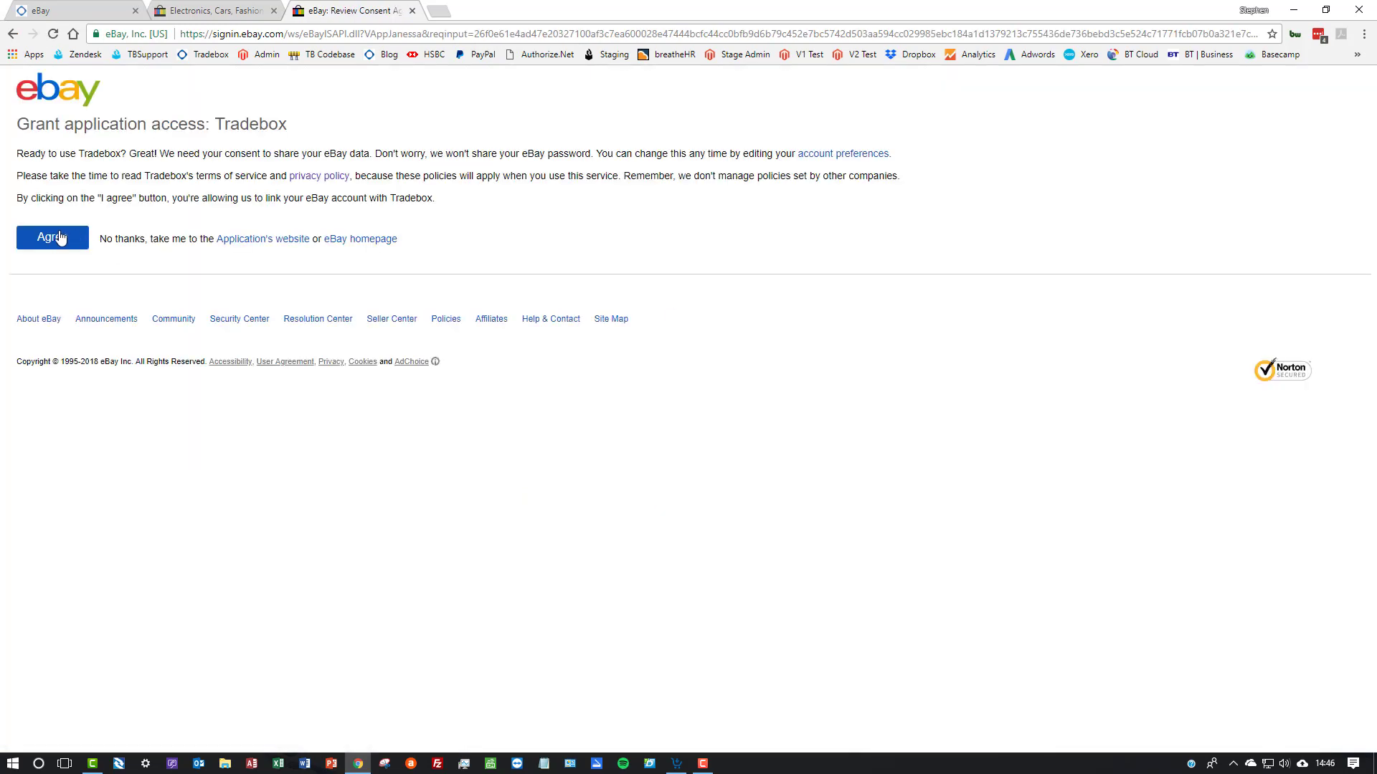
left_click(56, 238)
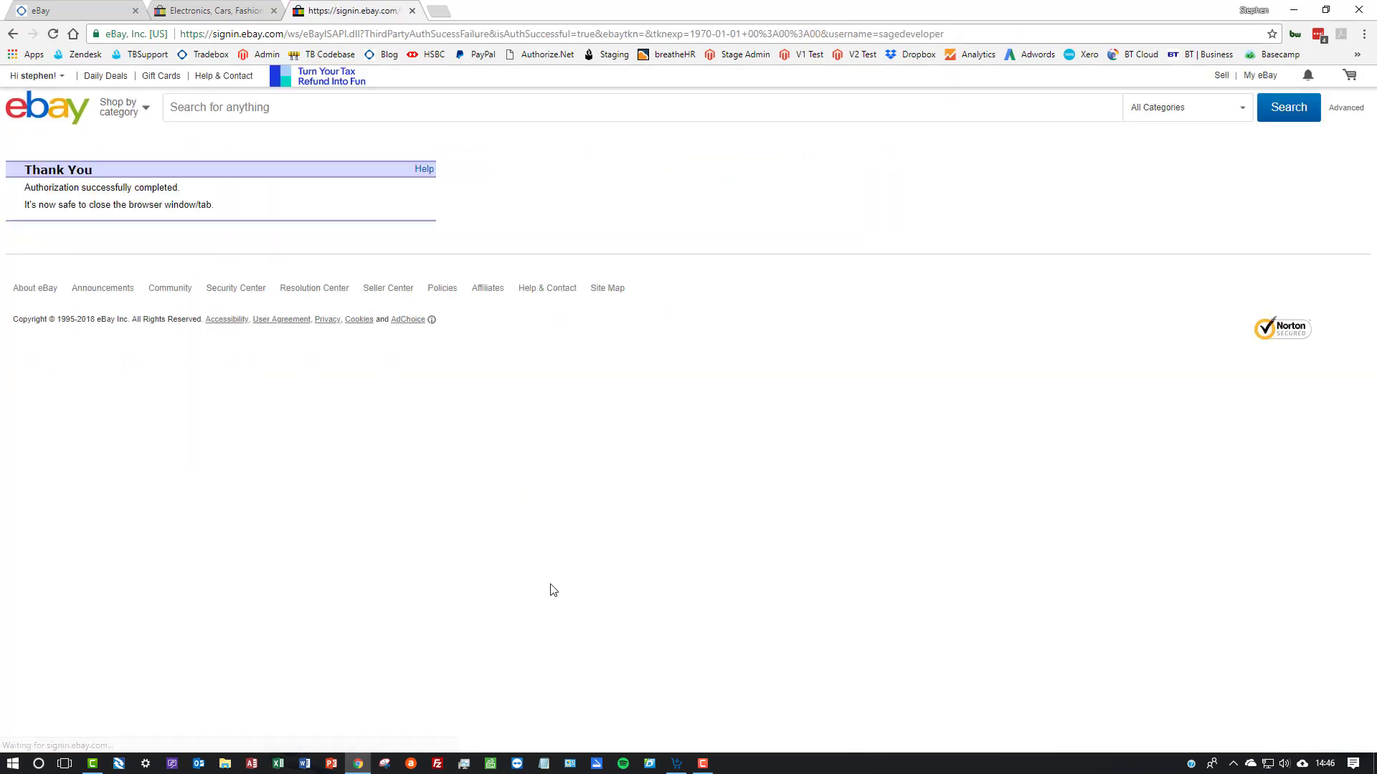
left_click(675, 762)
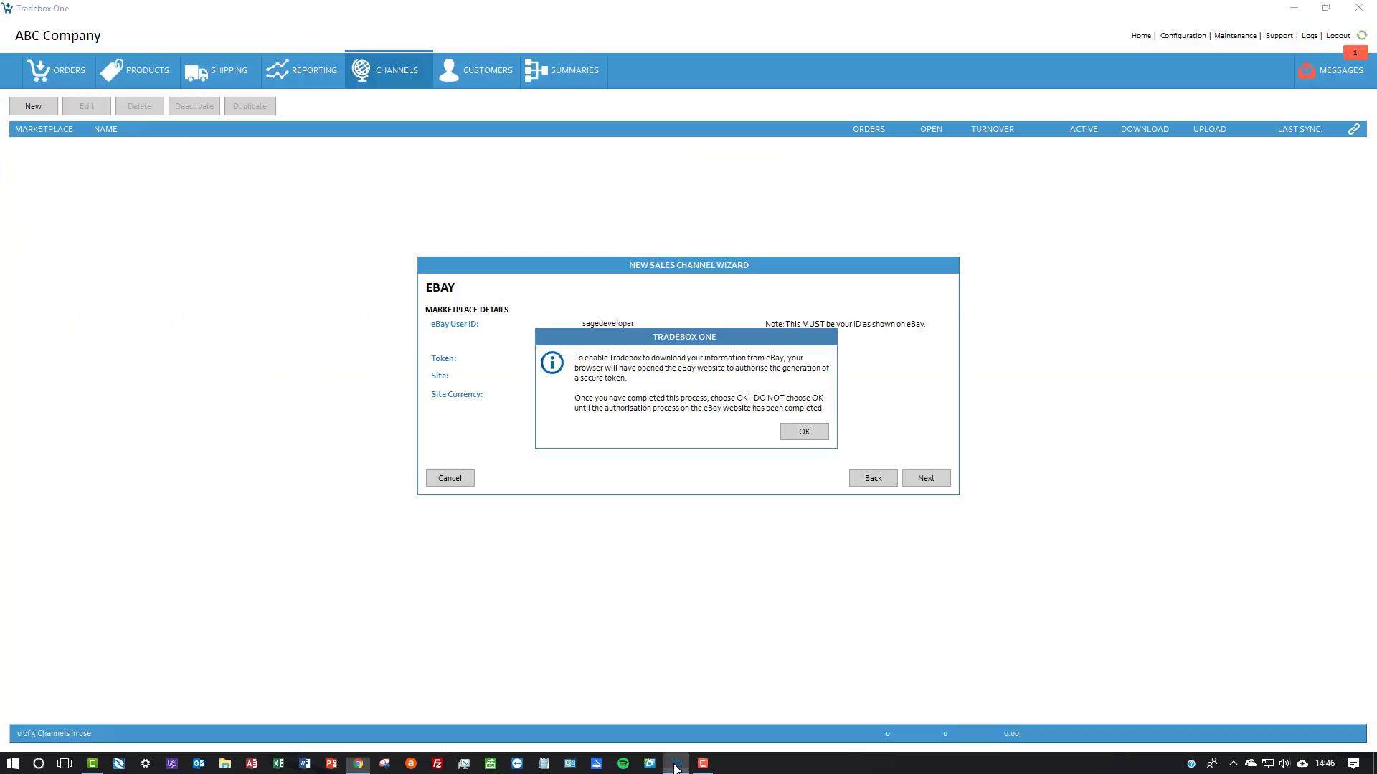
left_click(796, 434)
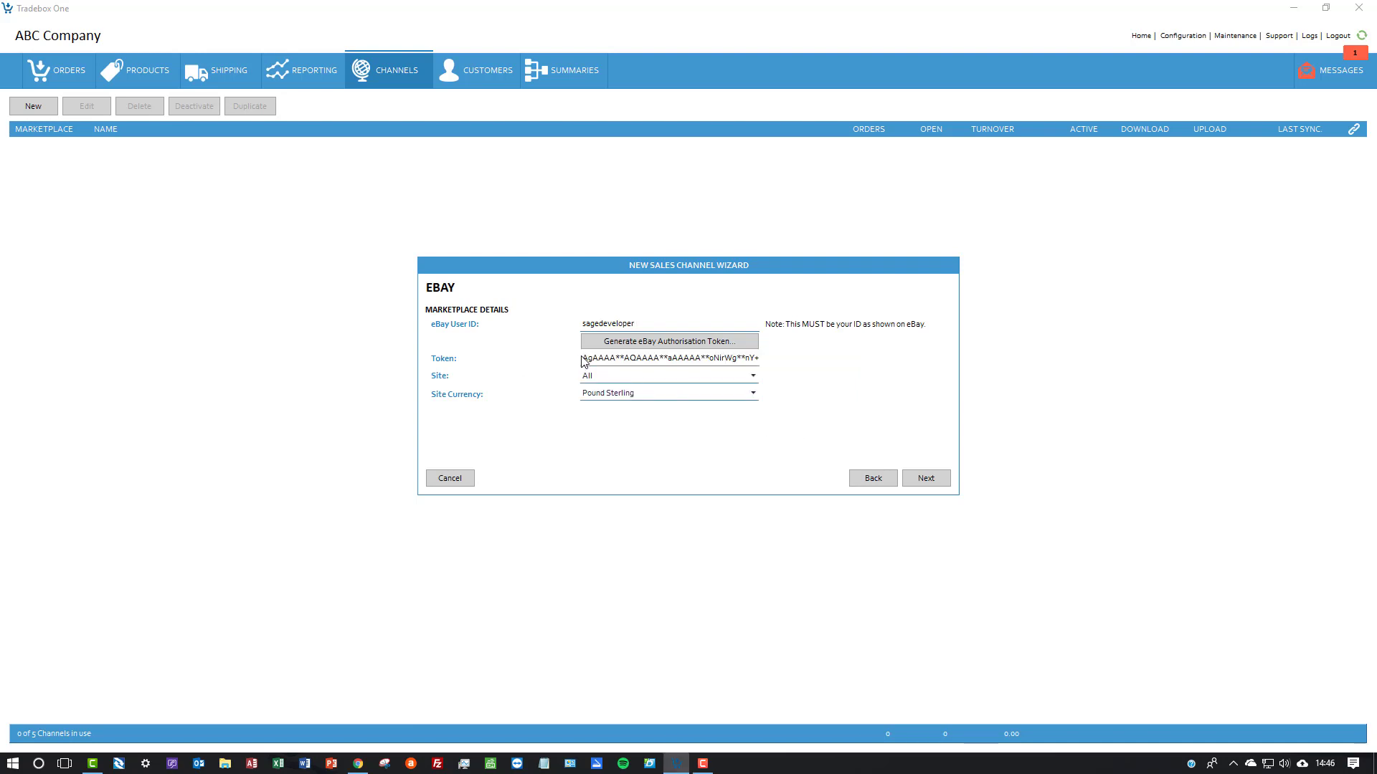
Check the token and site choices, keep the site as All and the currency as Pound Sterling, and continue to the product details
left_click_drag(582, 359, 759, 361)
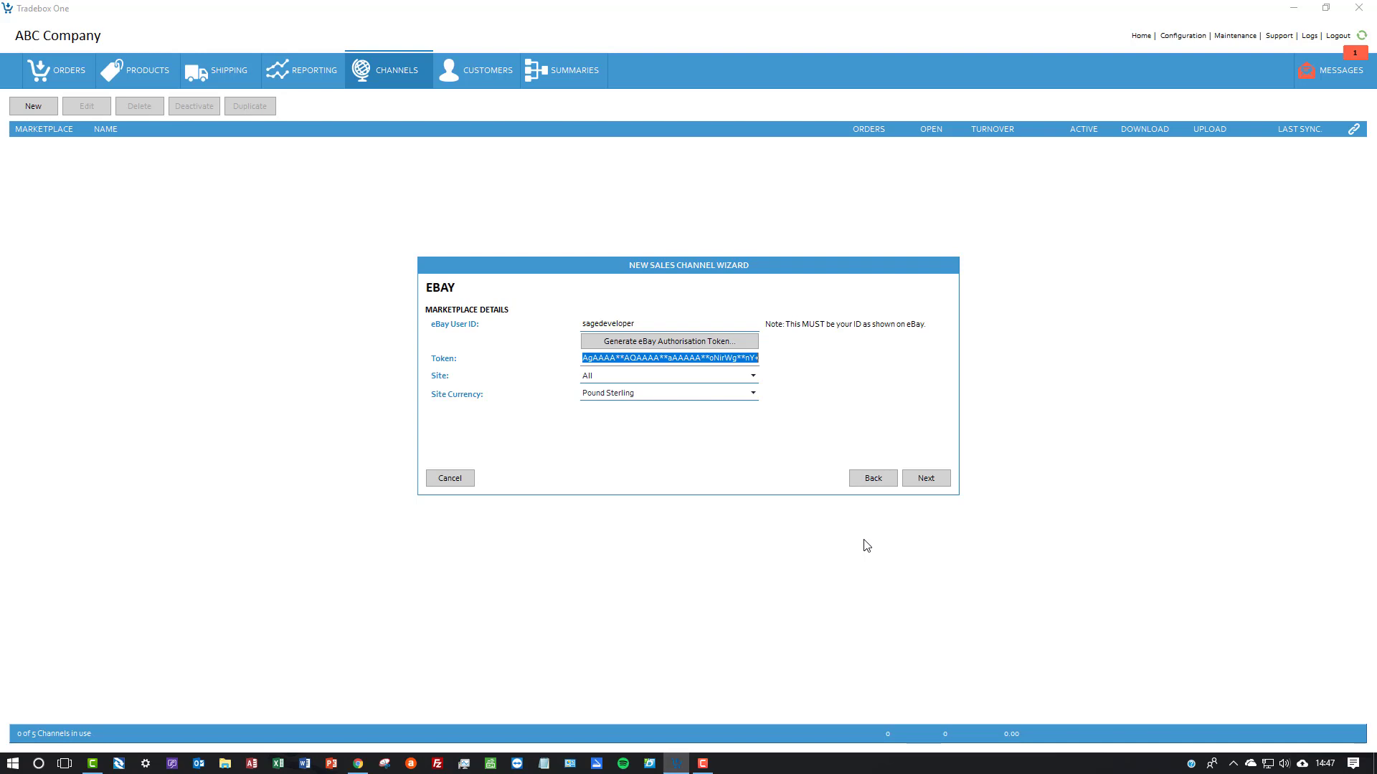
left_click(712, 380)
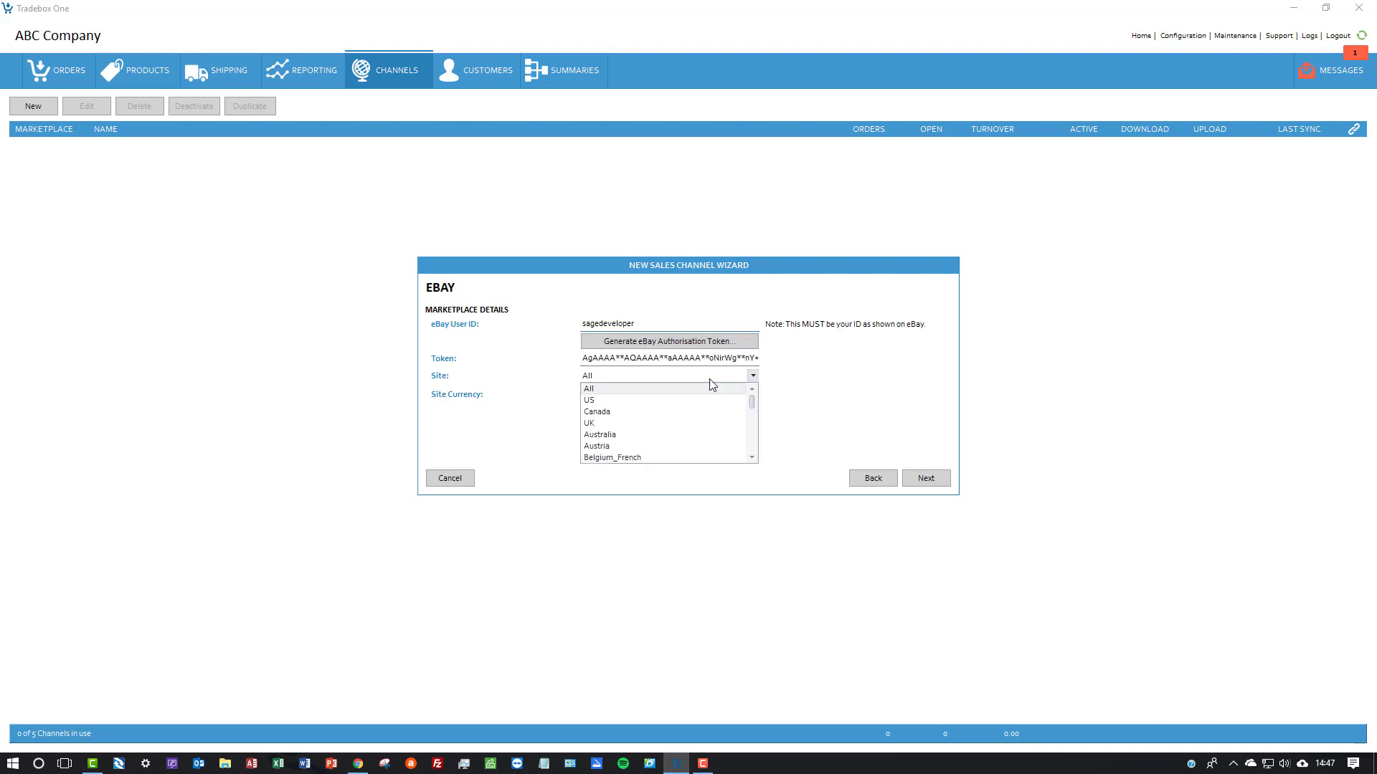
left_click(711, 380)
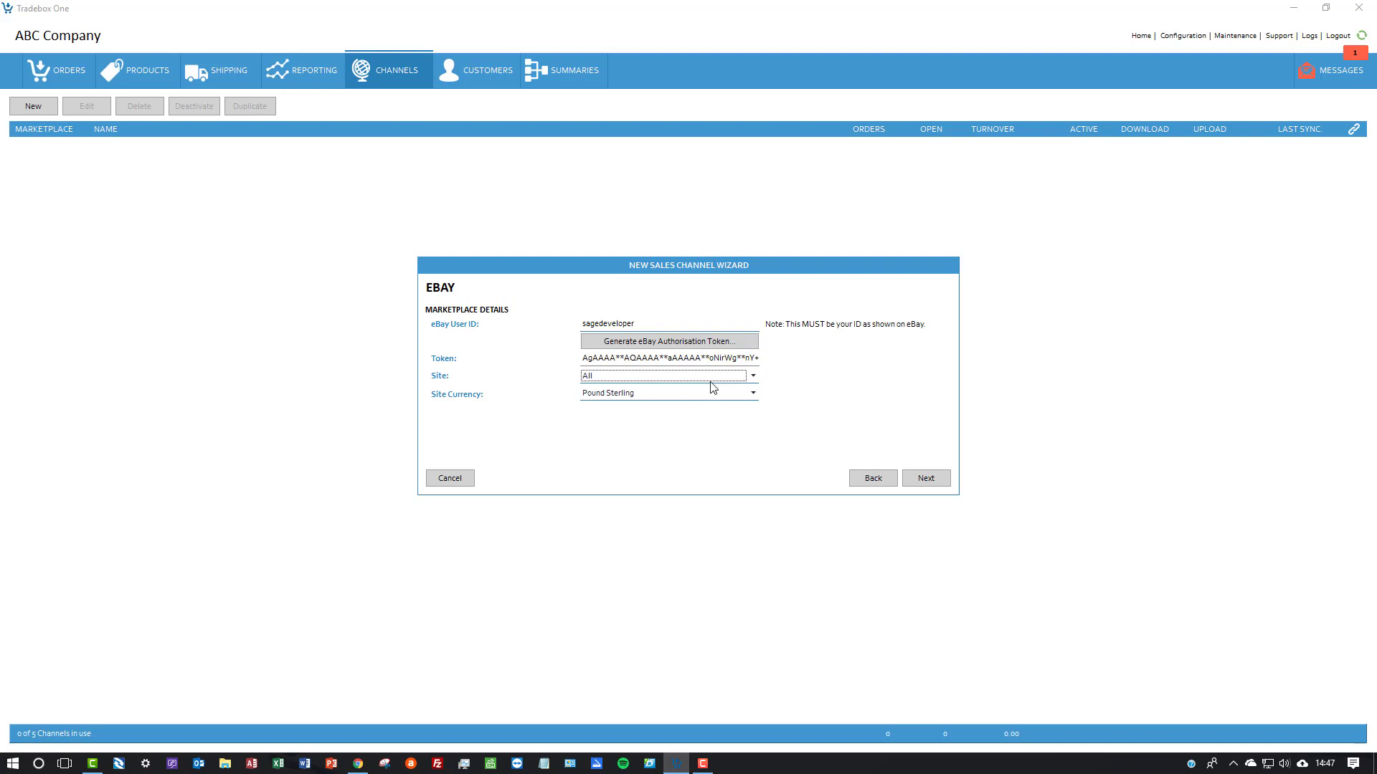
left_click(712, 376)
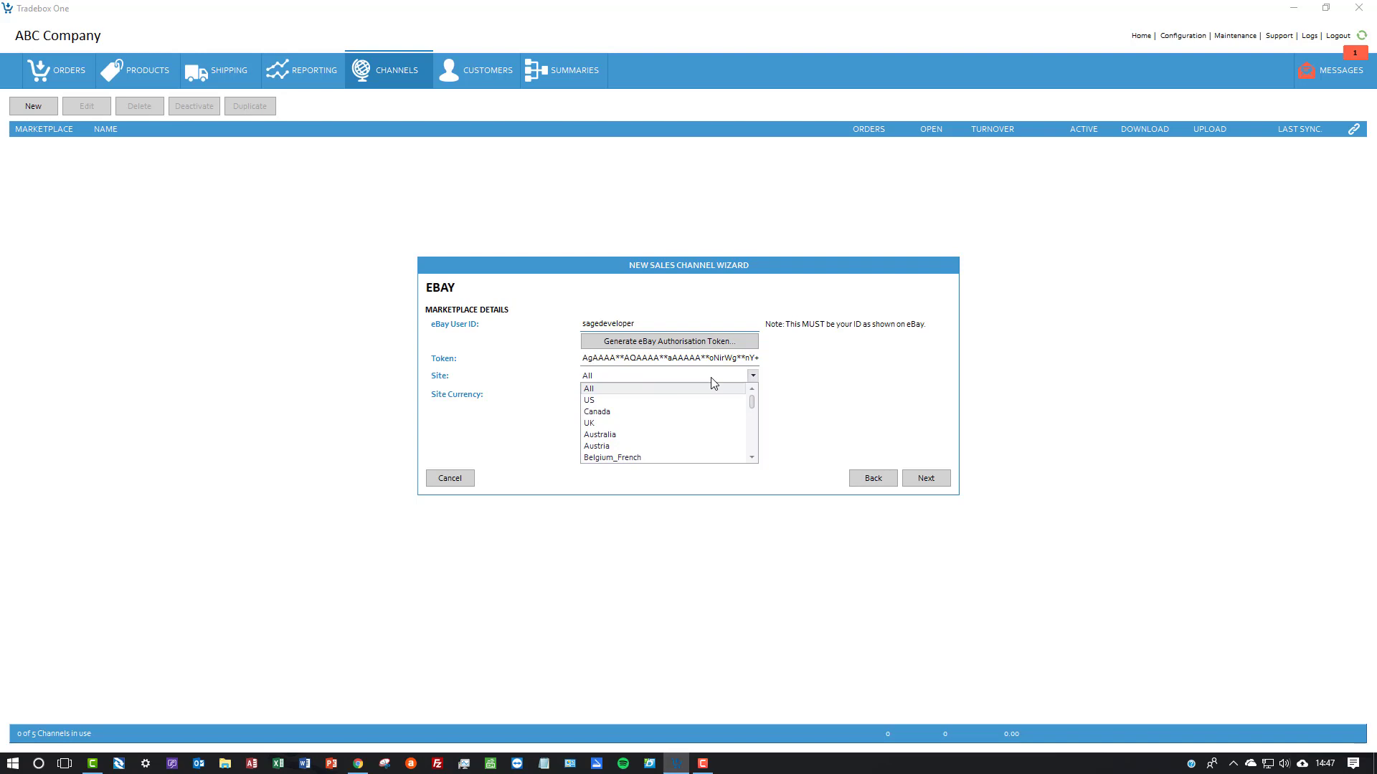
left_click(712, 377)
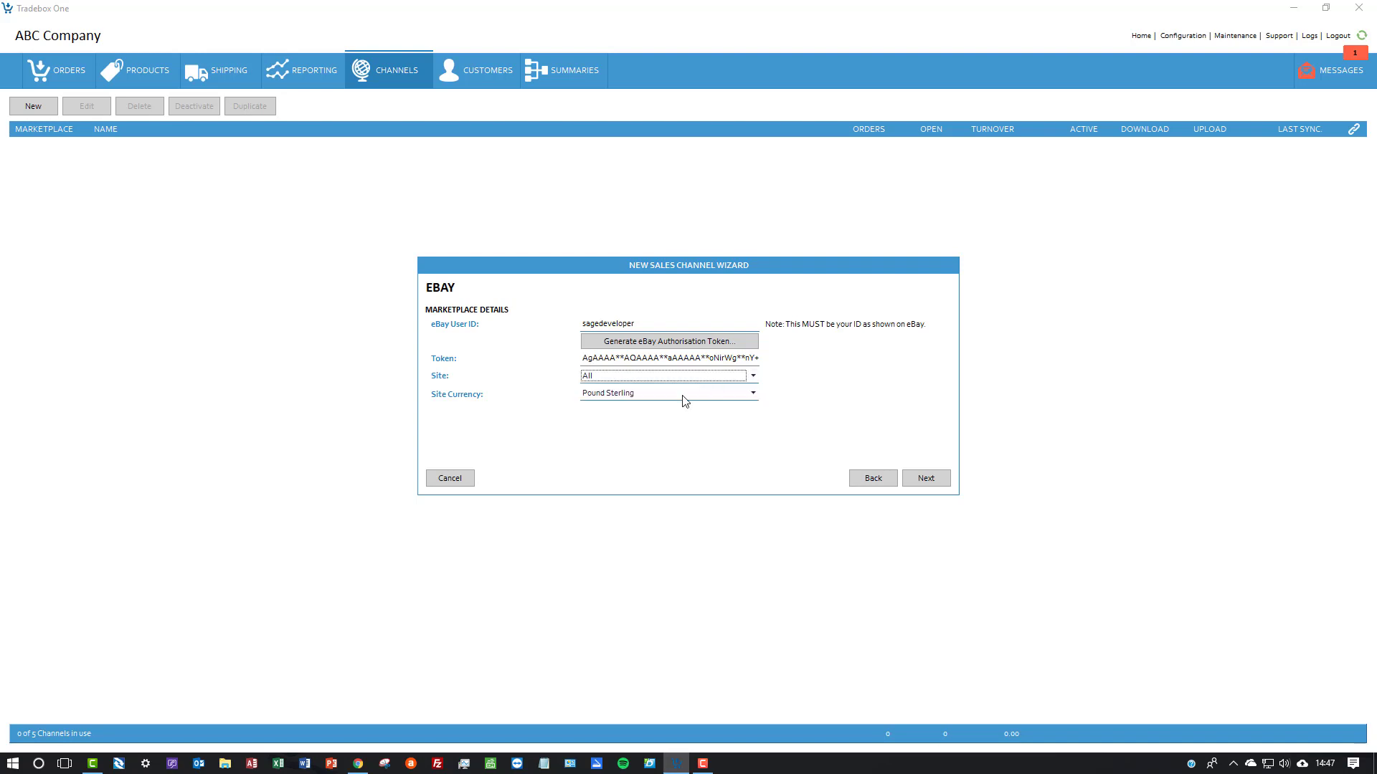
left_click(917, 484)
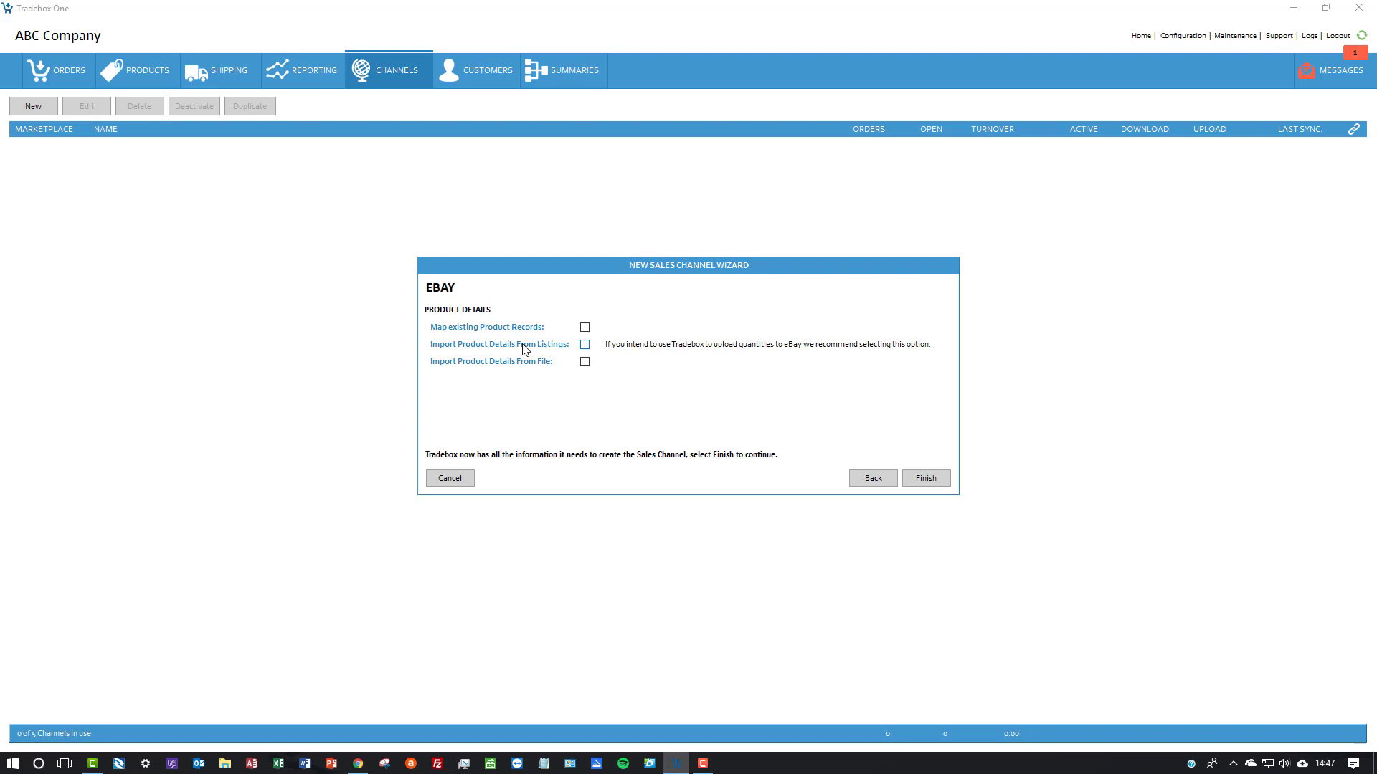
Enable Import Product Details From Listings, finish the sales channel wizard, and acknowledge the download status notice
left_click(585, 345)
left_click(934, 482)
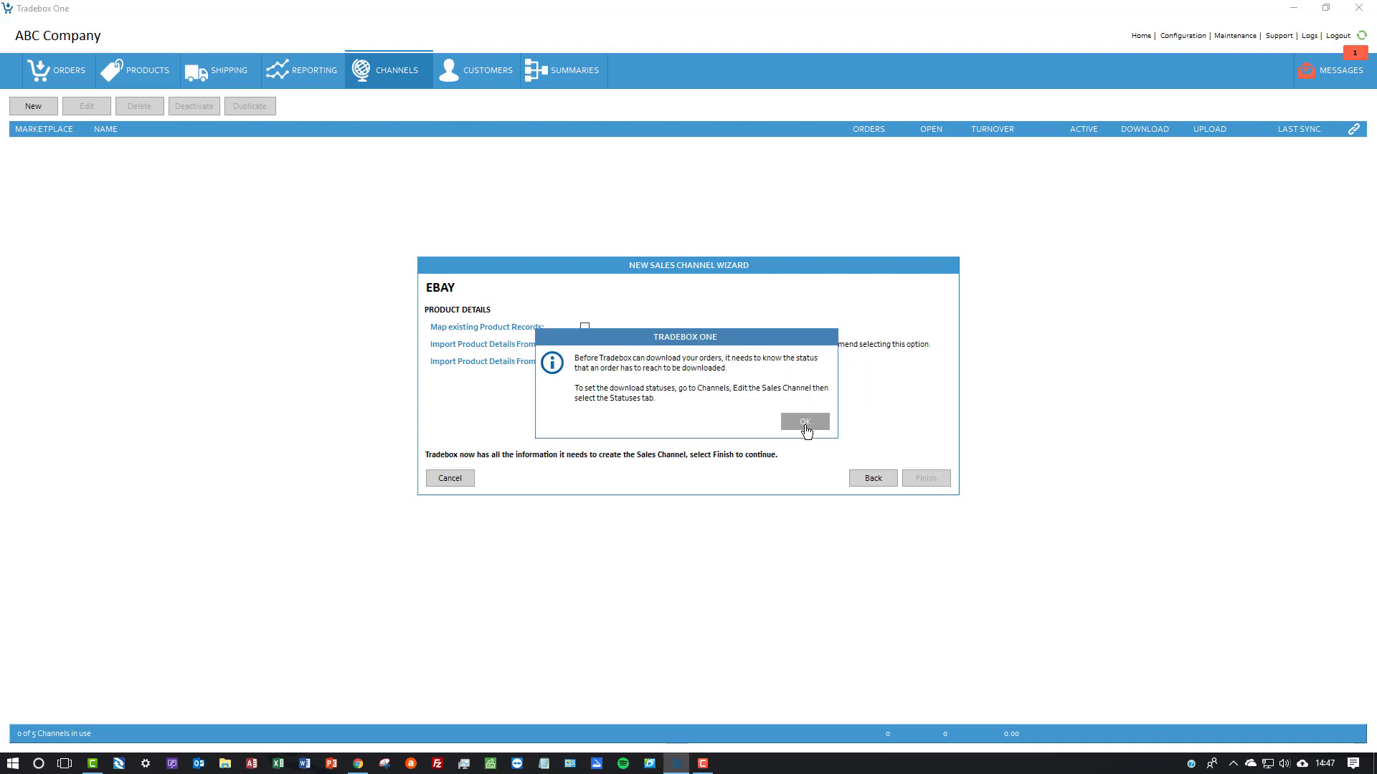
left_click(805, 428)
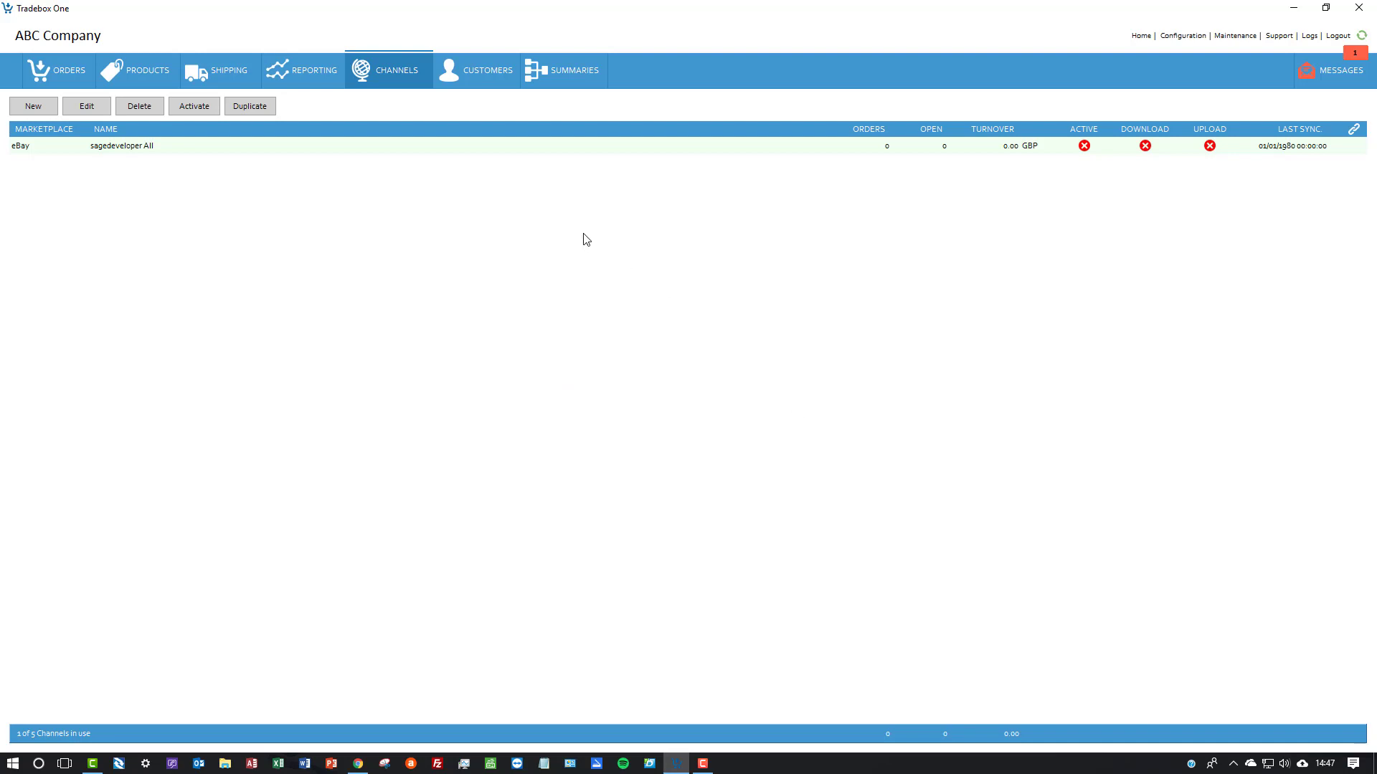
Open the sagedeveloper All sales channel and enable Download for its Paid order status mapping
double_click(521, 149)
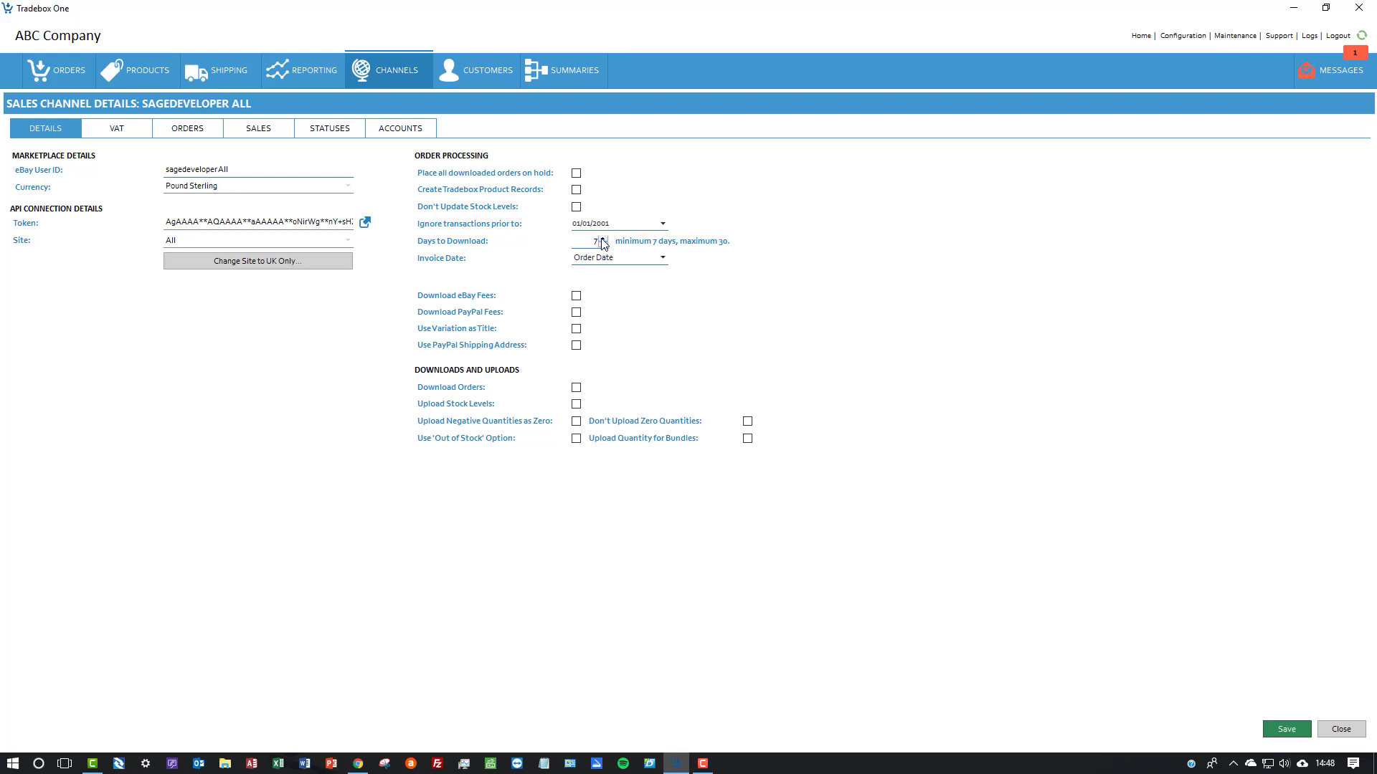
left_click_drag(620, 225, 547, 226)
left_click(321, 133)
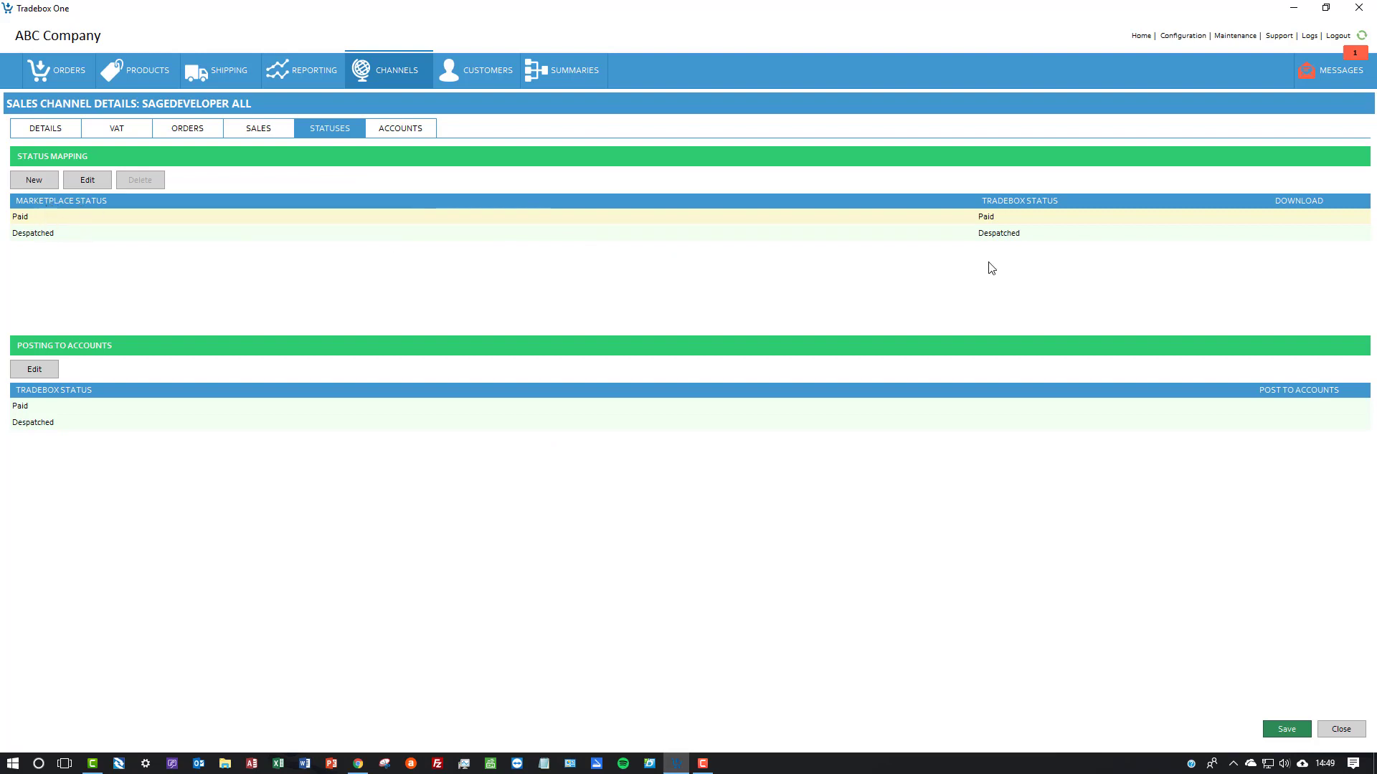
double_click(923, 218)
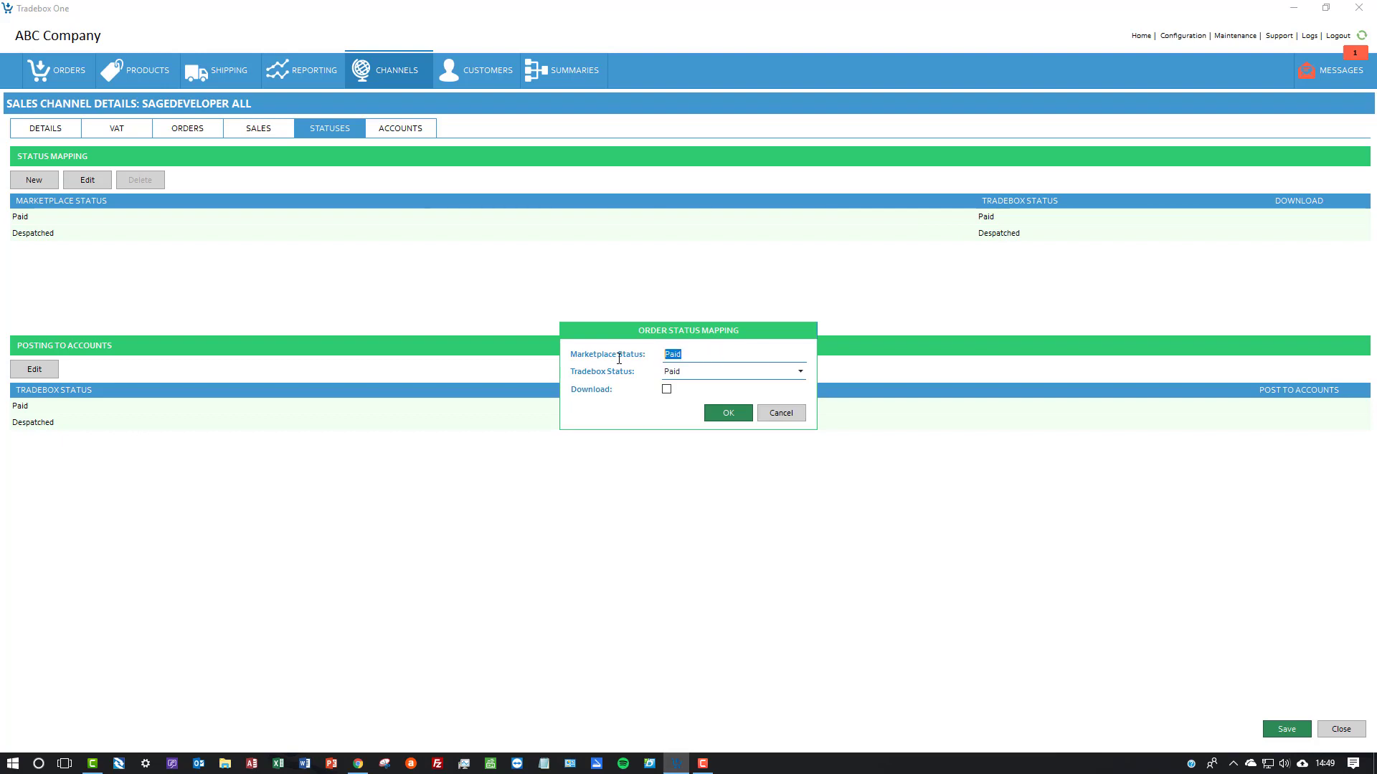
left_click(666, 390)
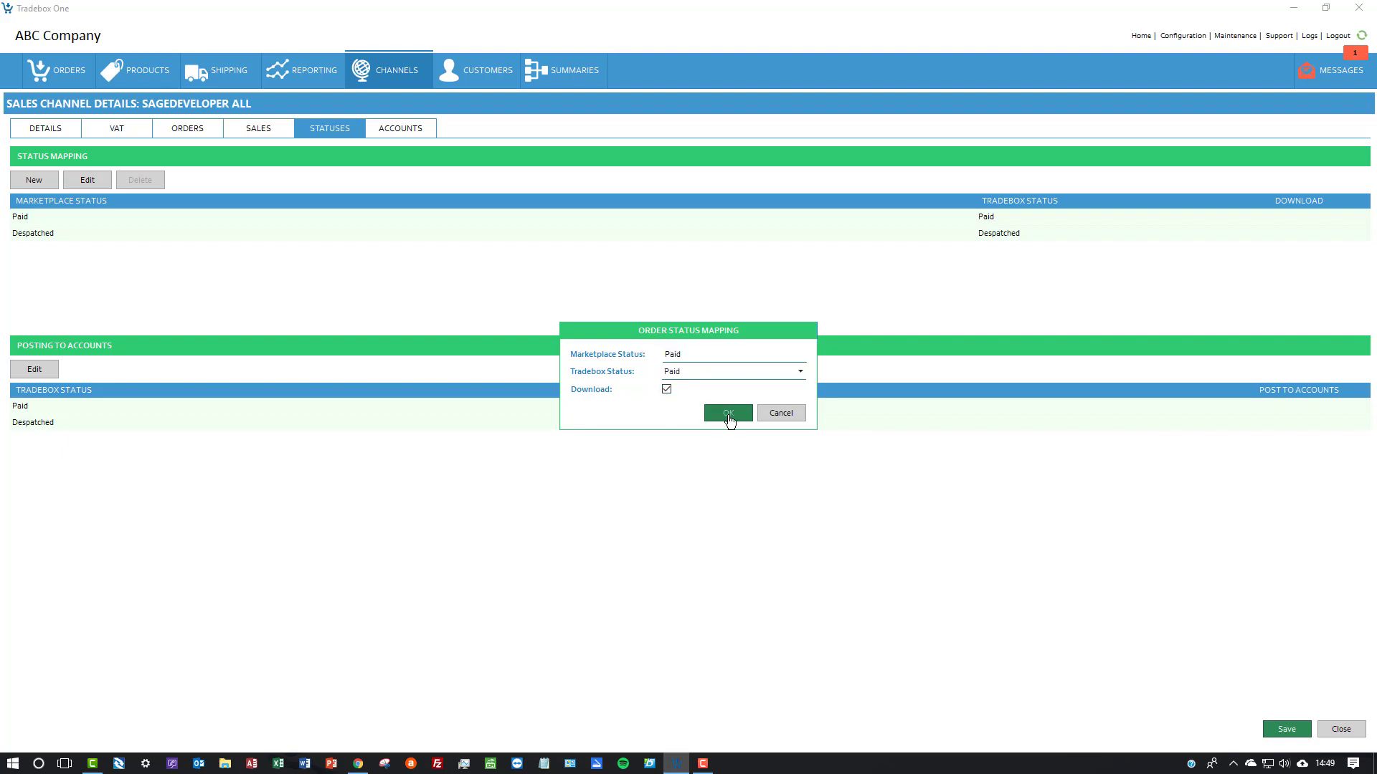
left_click(727, 414)
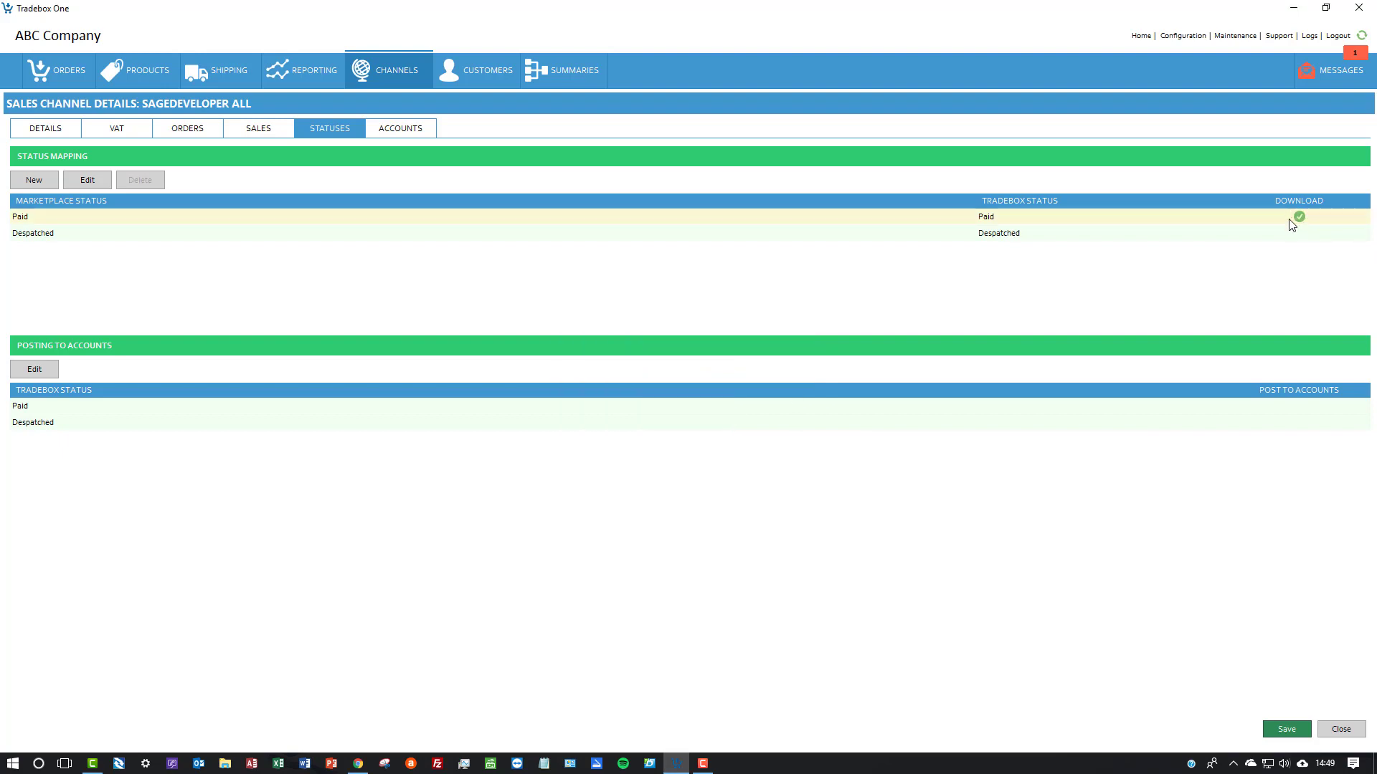
Enable Download for the Despatched order status mapping and save the sales channel
double_click(1188, 234)
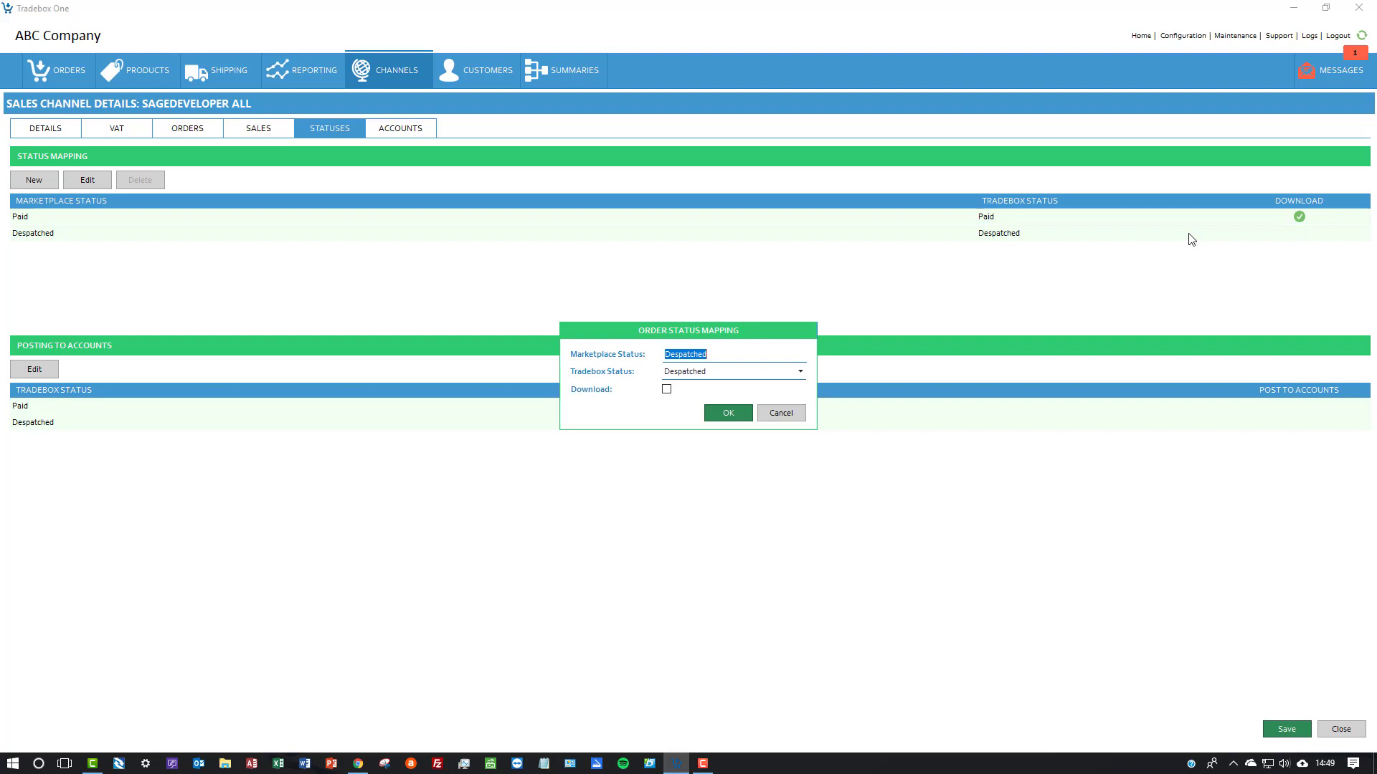
left_click(666, 389)
left_click(725, 414)
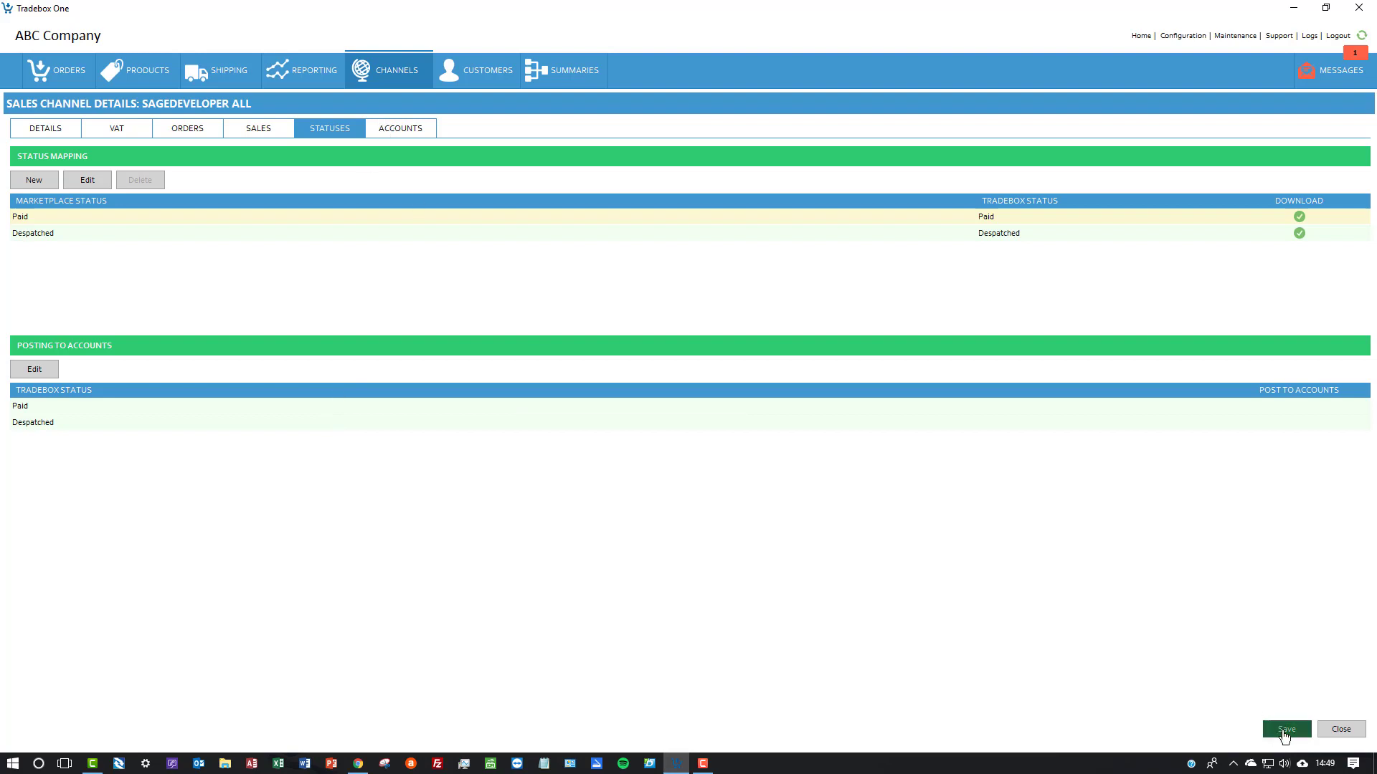
left_click(1280, 730)
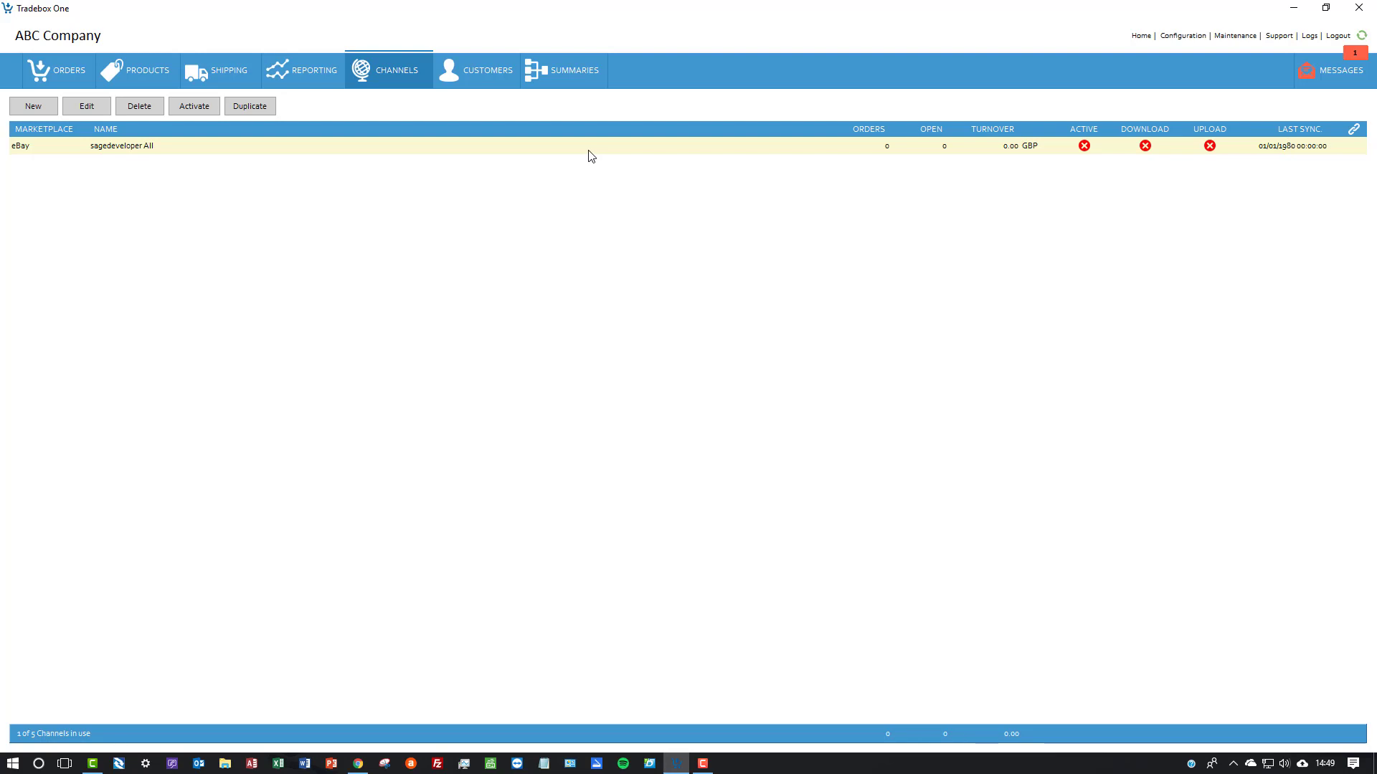
Activate the eBay sales channel, then enable and confirm Upload Stock Levels in its details and save
left_click(196, 112)
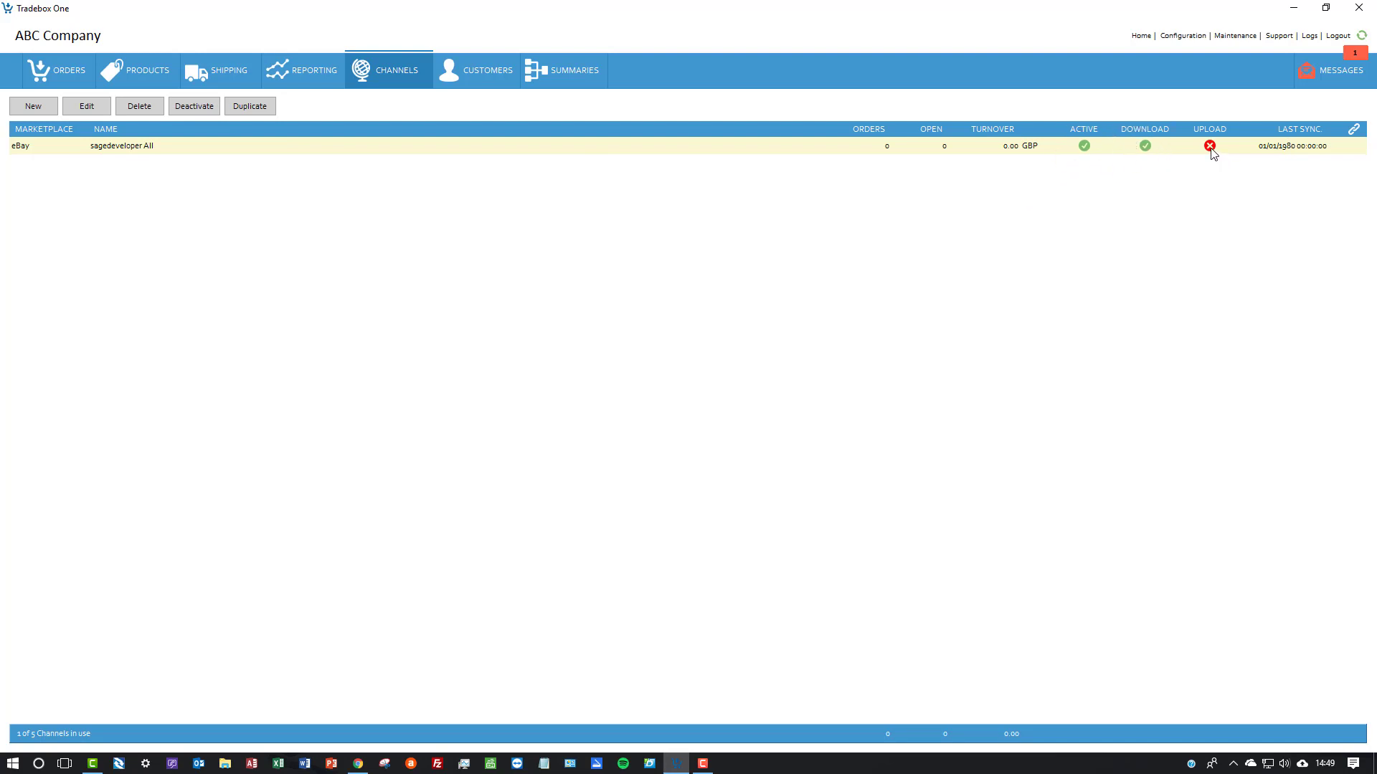
double_click(637, 151)
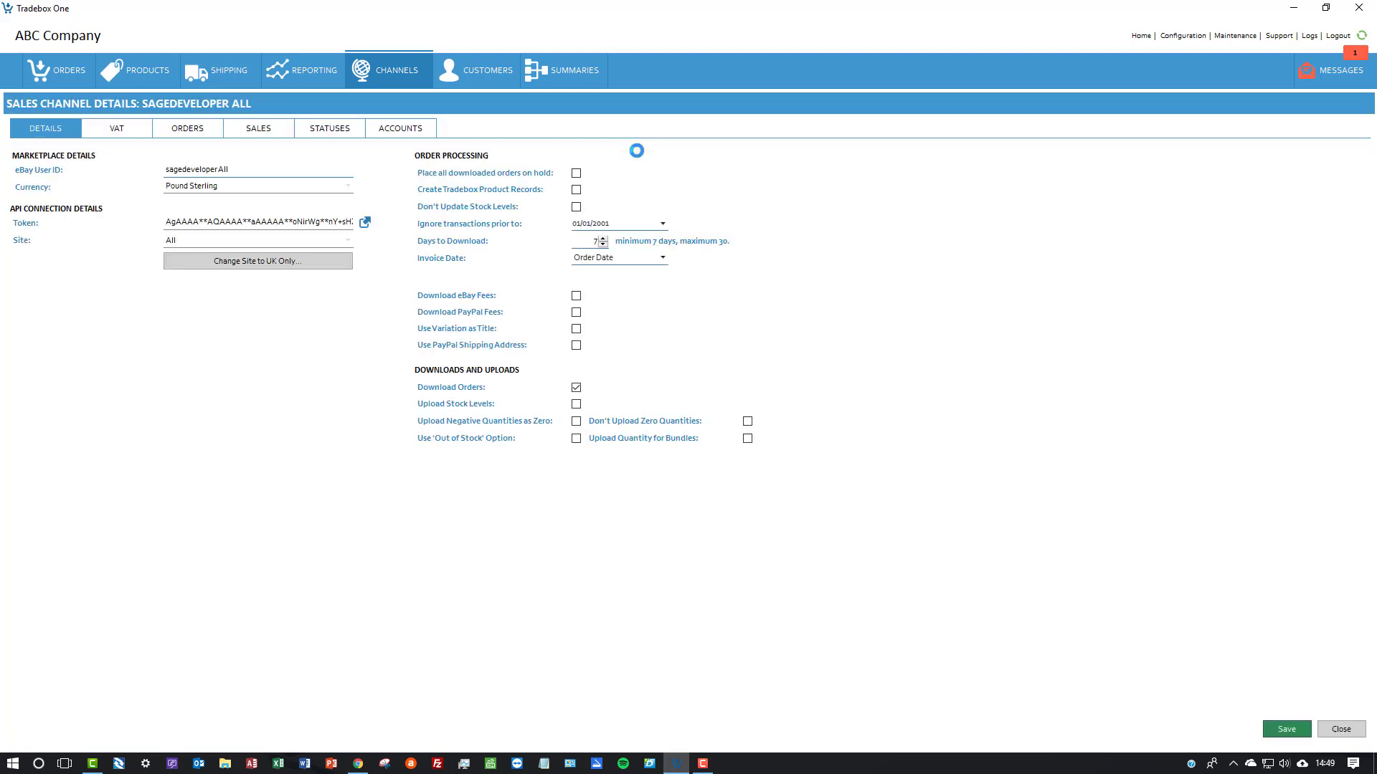
left_click(576, 405)
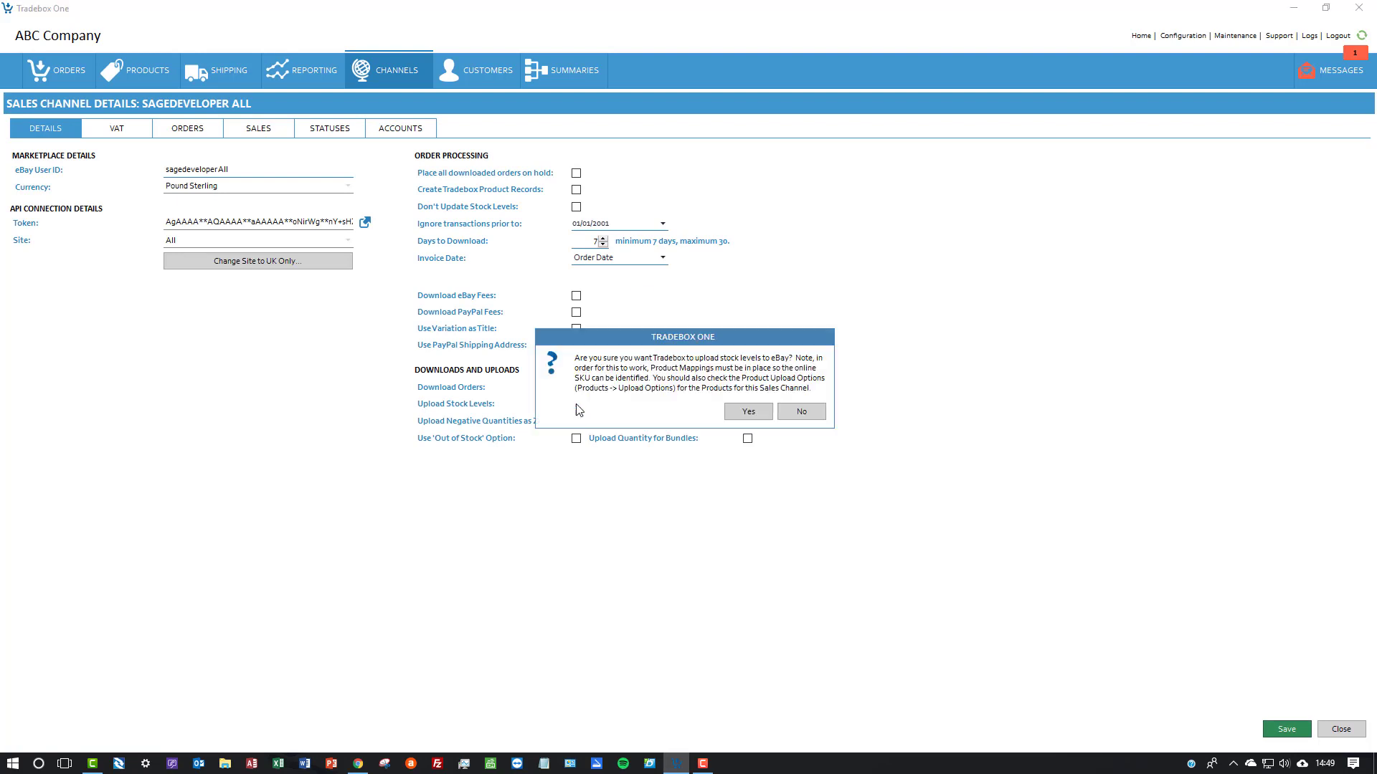
left_click(747, 415)
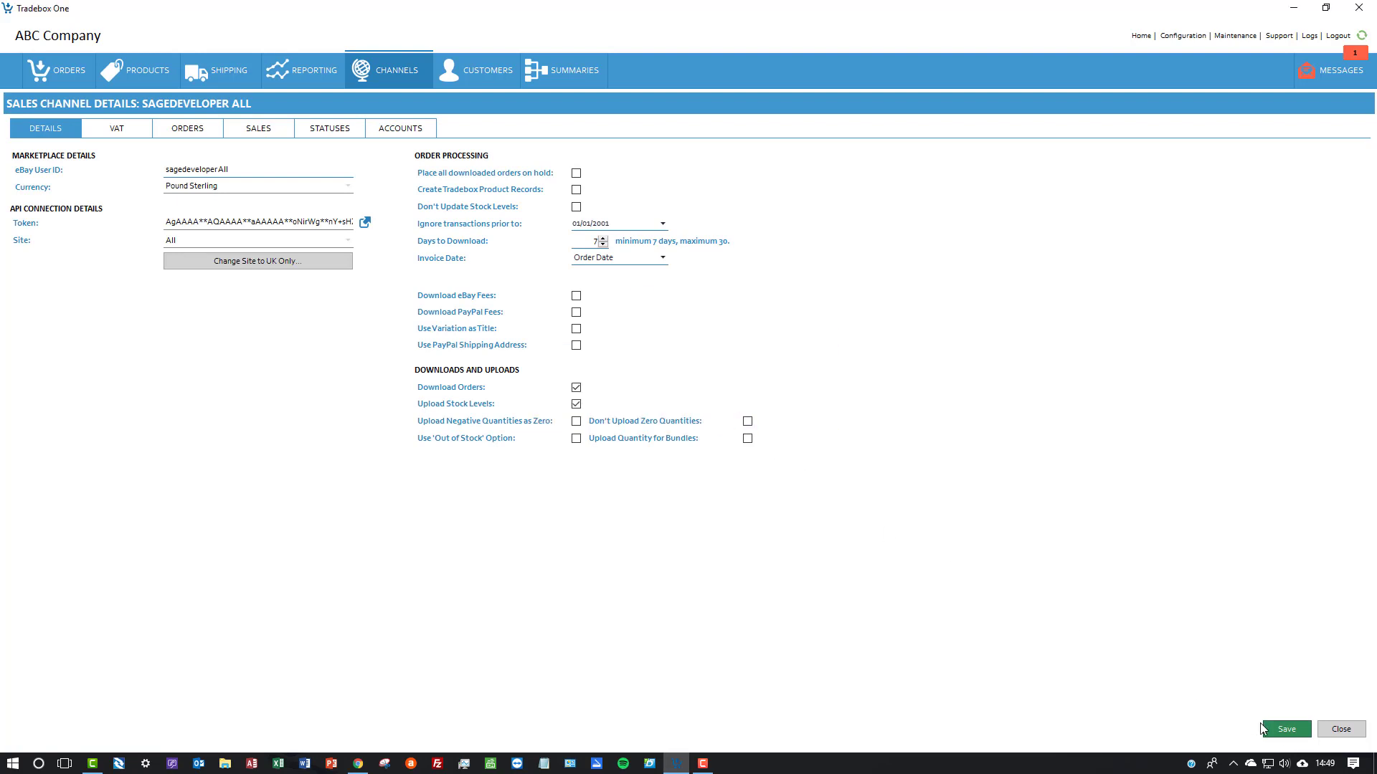
left_click(1287, 729)
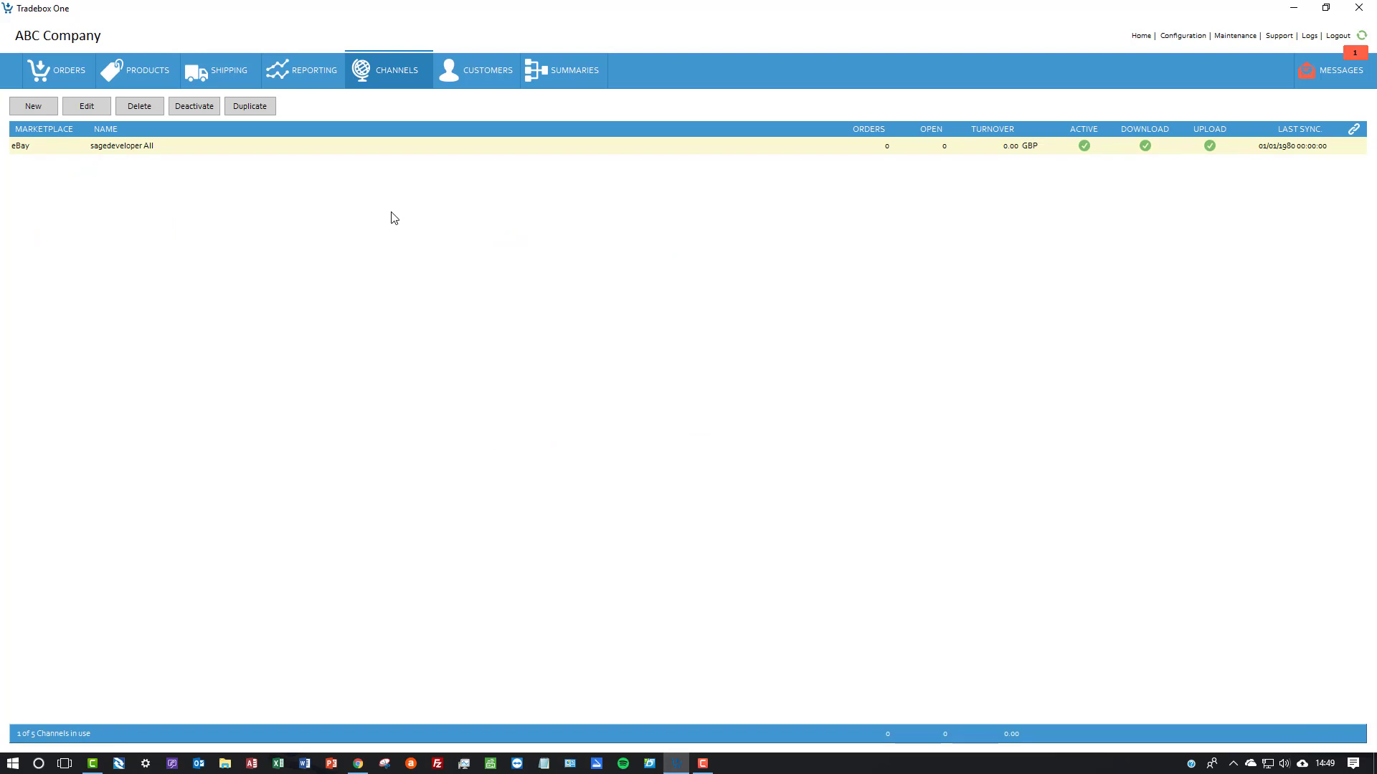
Compare the imported product TB_005_12 with its eBay listing in Chrome, checking the description and available quantity
left_click(162, 74)
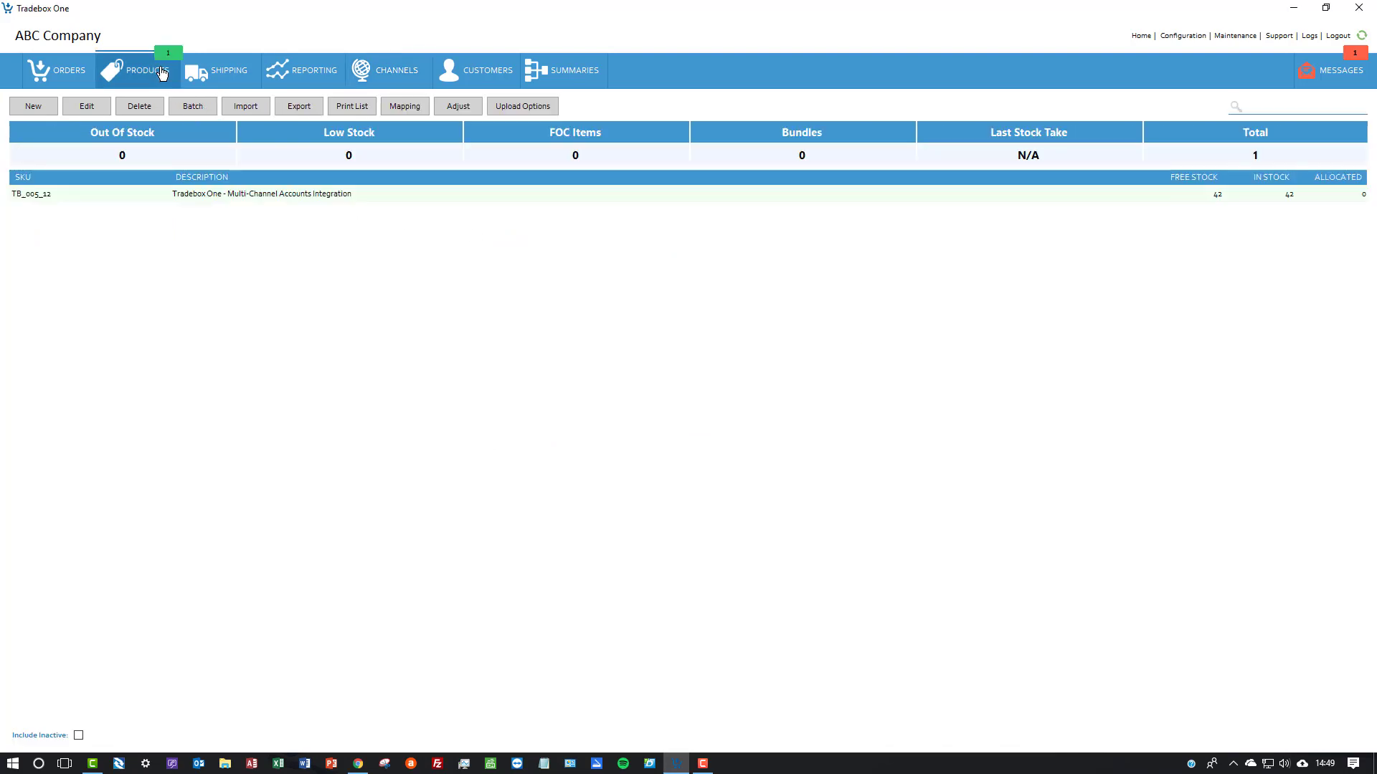
left_click(283, 195)
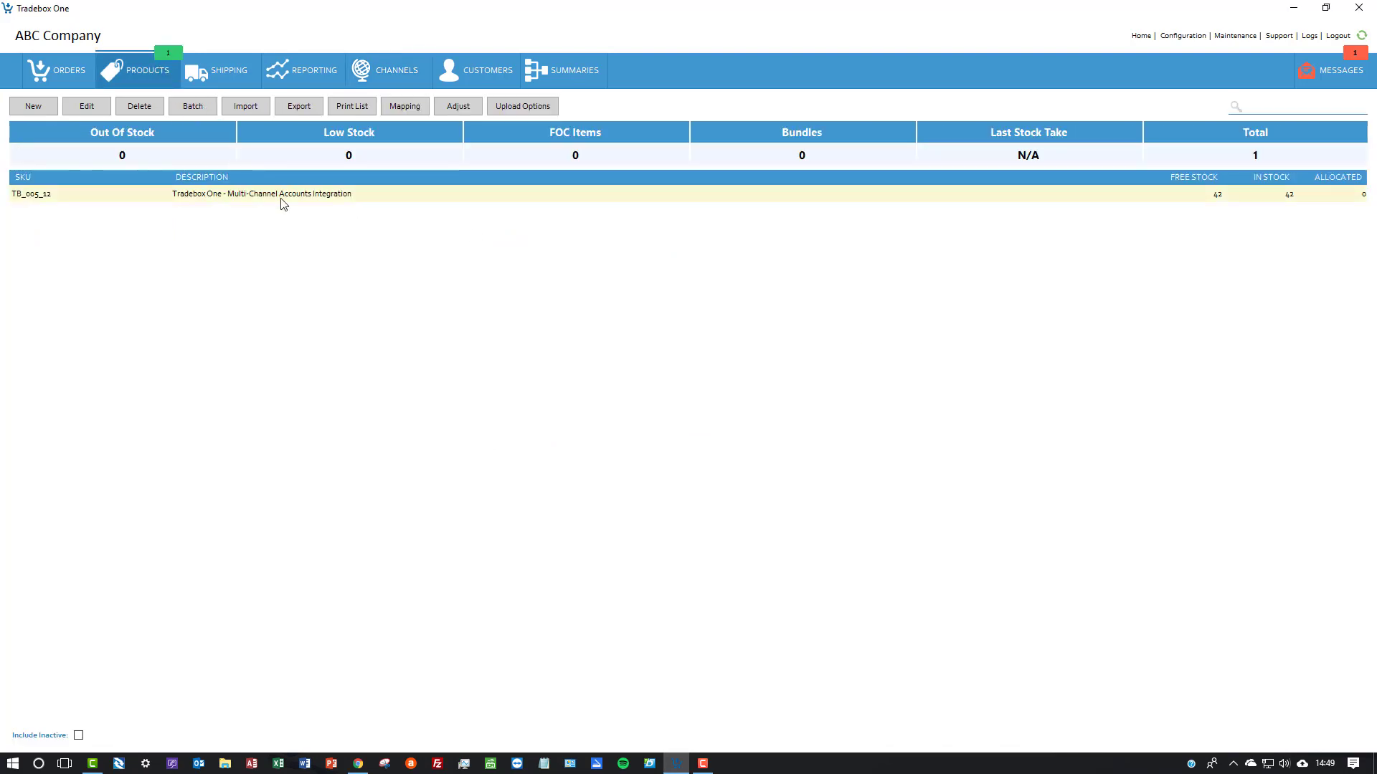
left_click(367, 767)
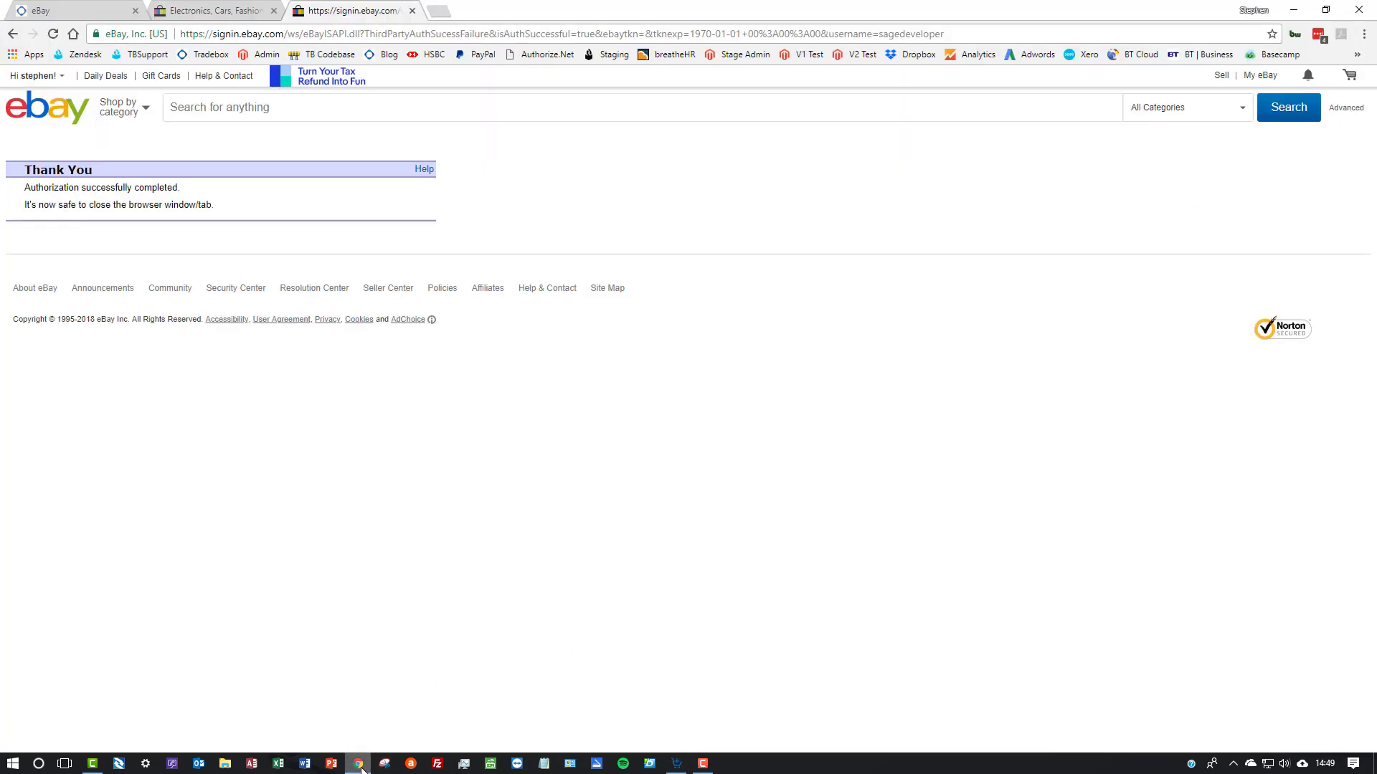
left_click(220, 13)
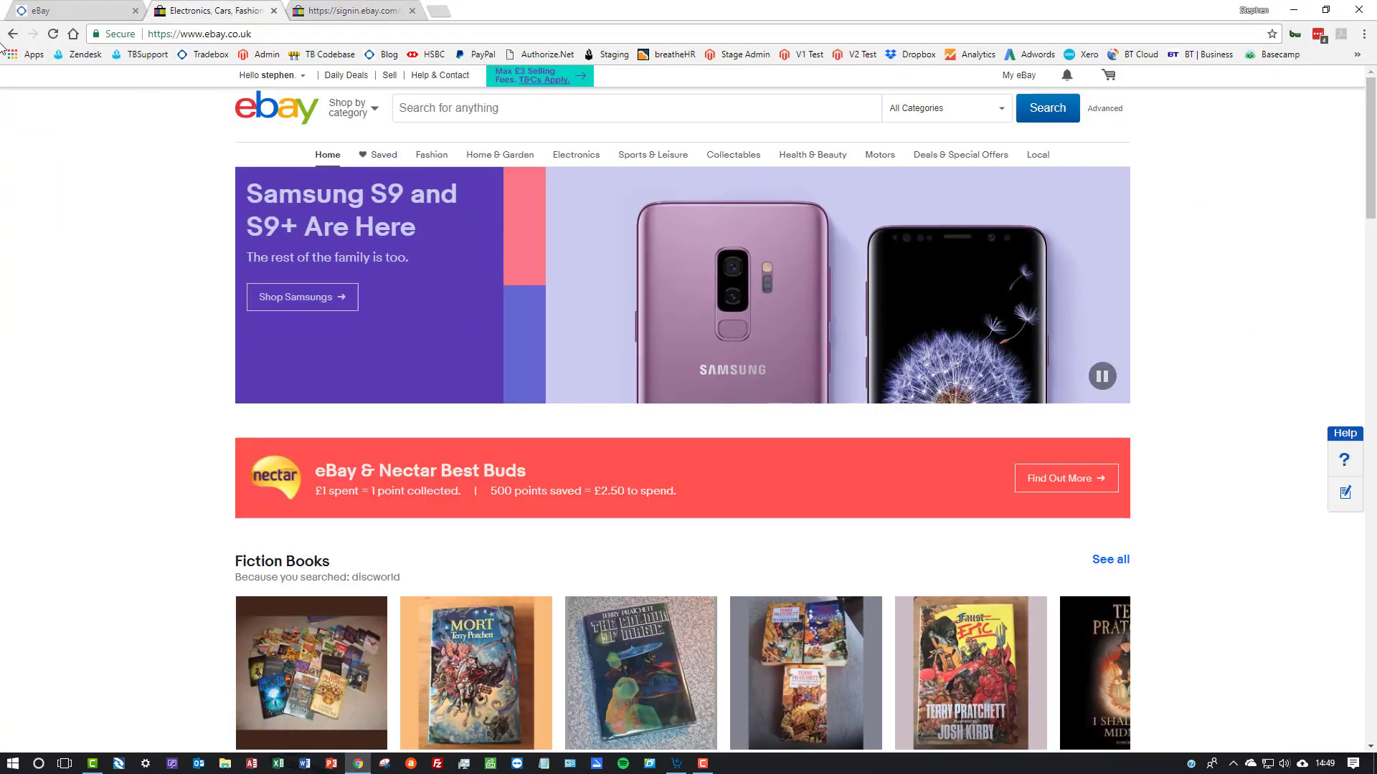
left_click(12, 34)
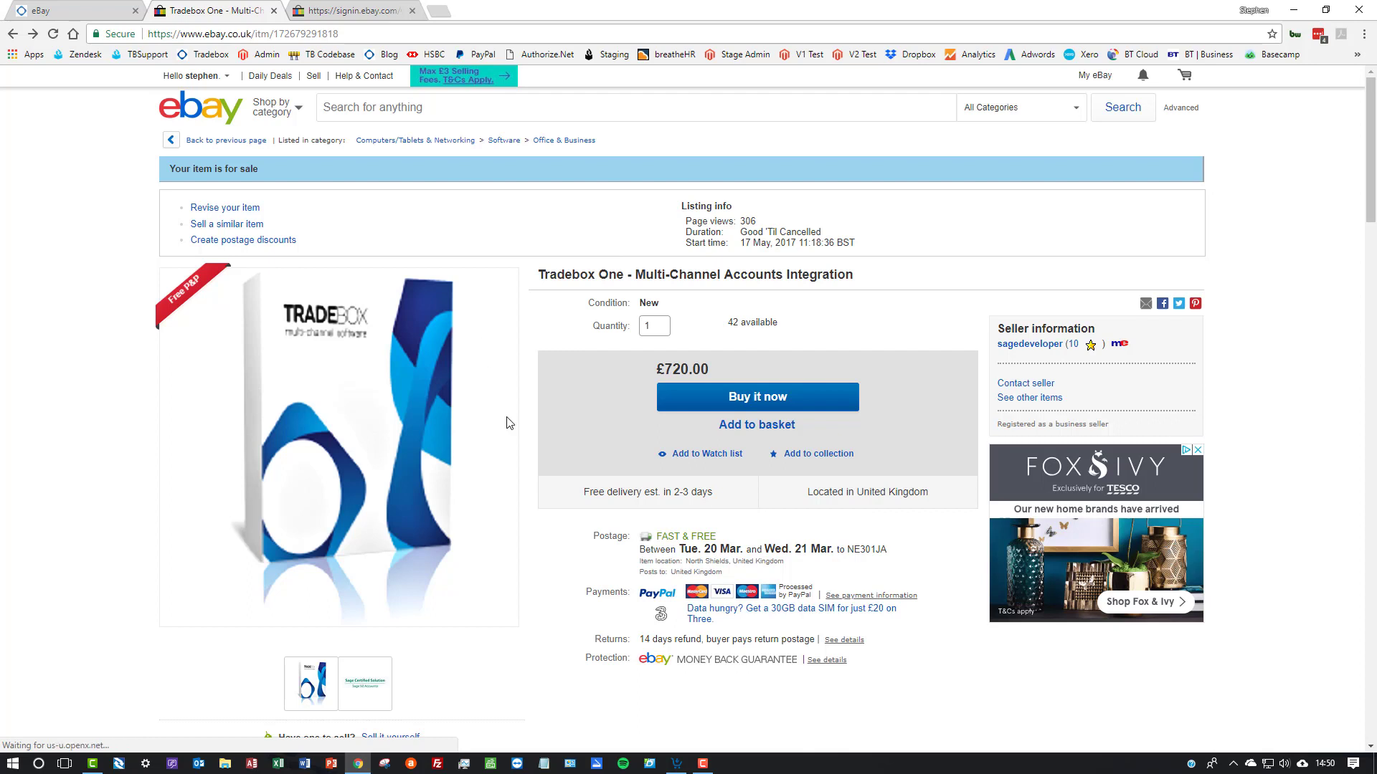
Switch back to Tradebox One, try Upload Fixed Quantity for TB_005_12 in the product upload options, clear it and close without saving
left_click(676, 764)
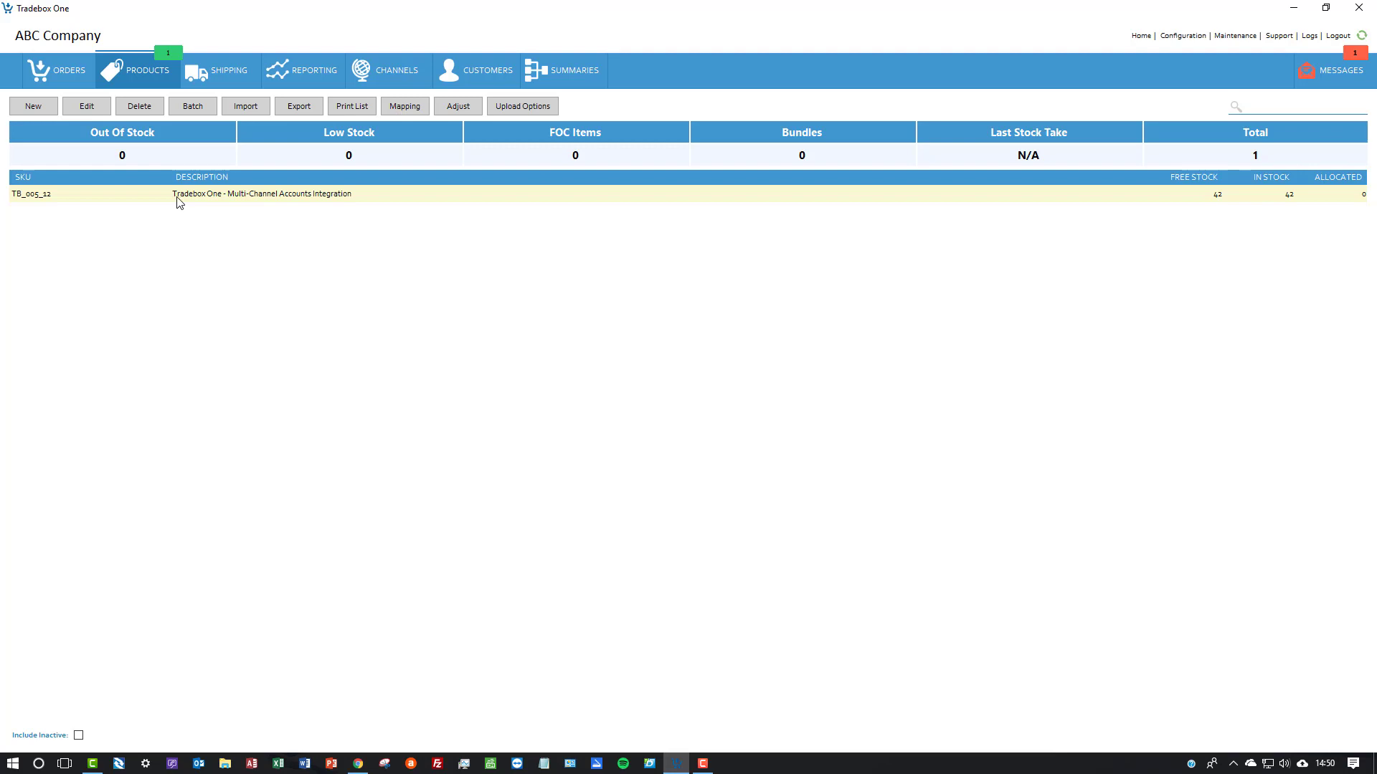
left_click(522, 108)
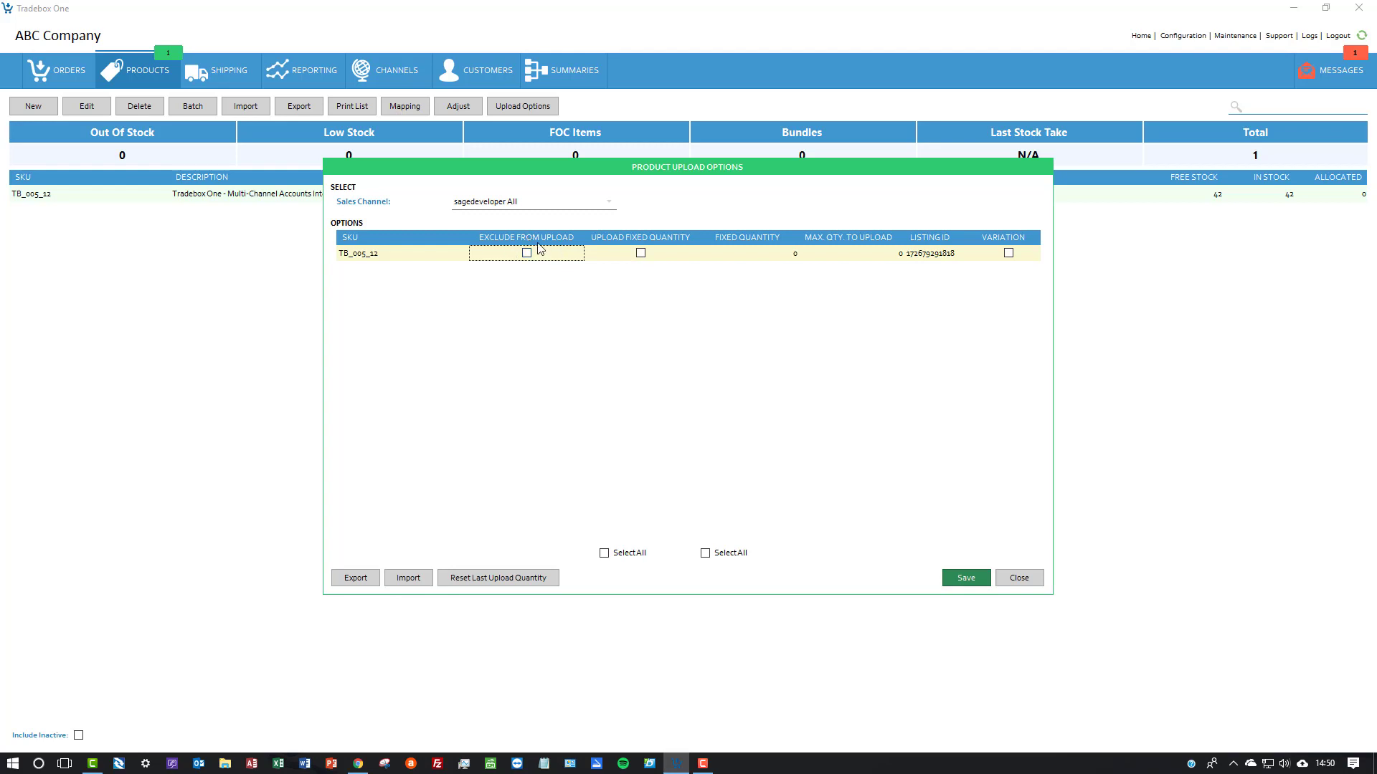
left_click(643, 255)
left_click(777, 259)
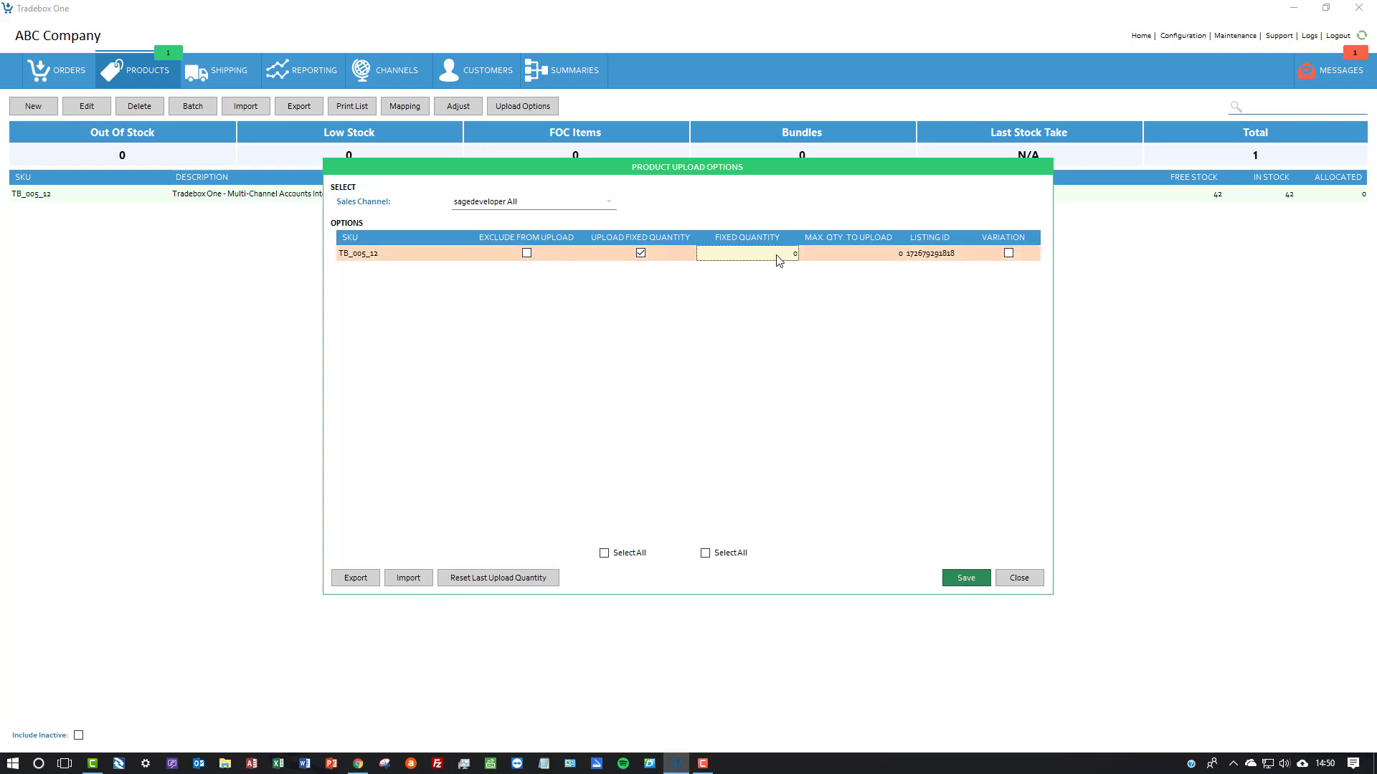
left_click(643, 256)
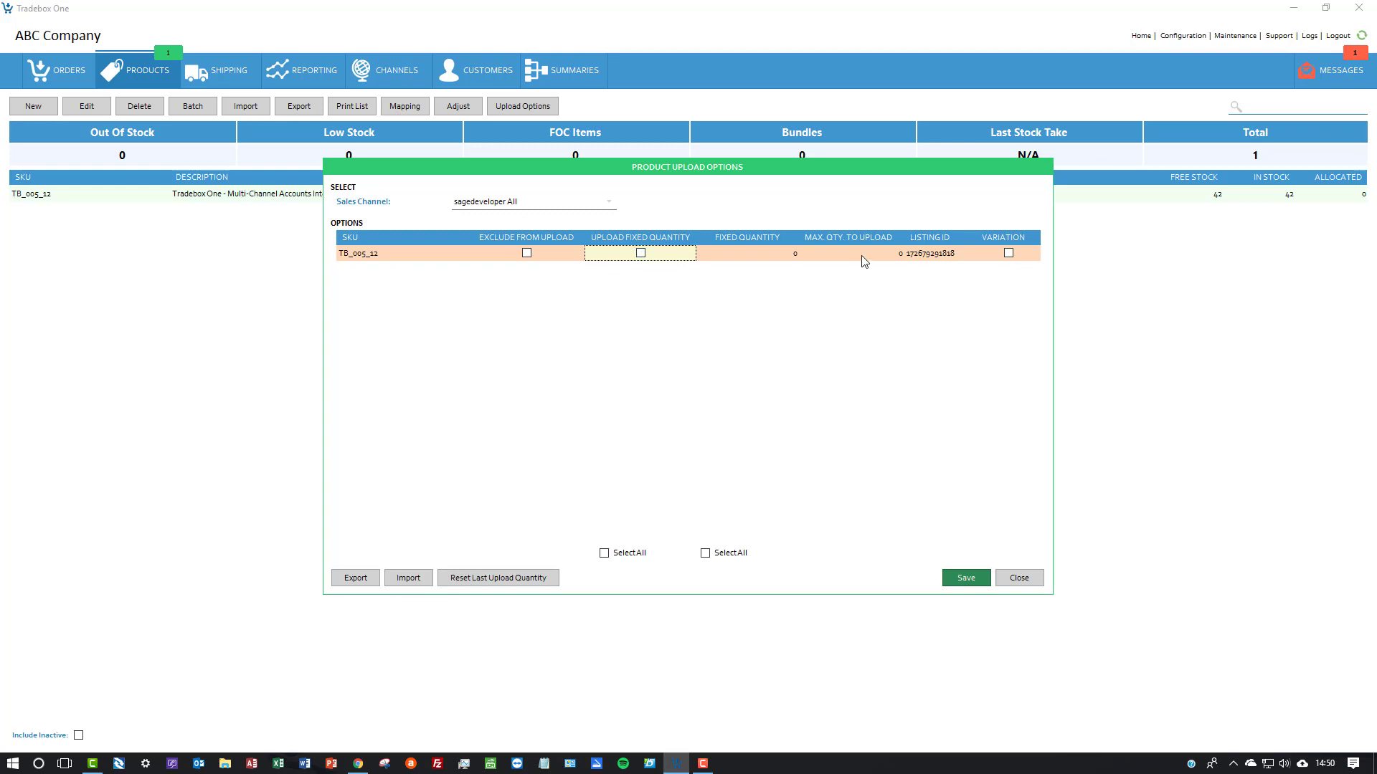
left_click(1026, 578)
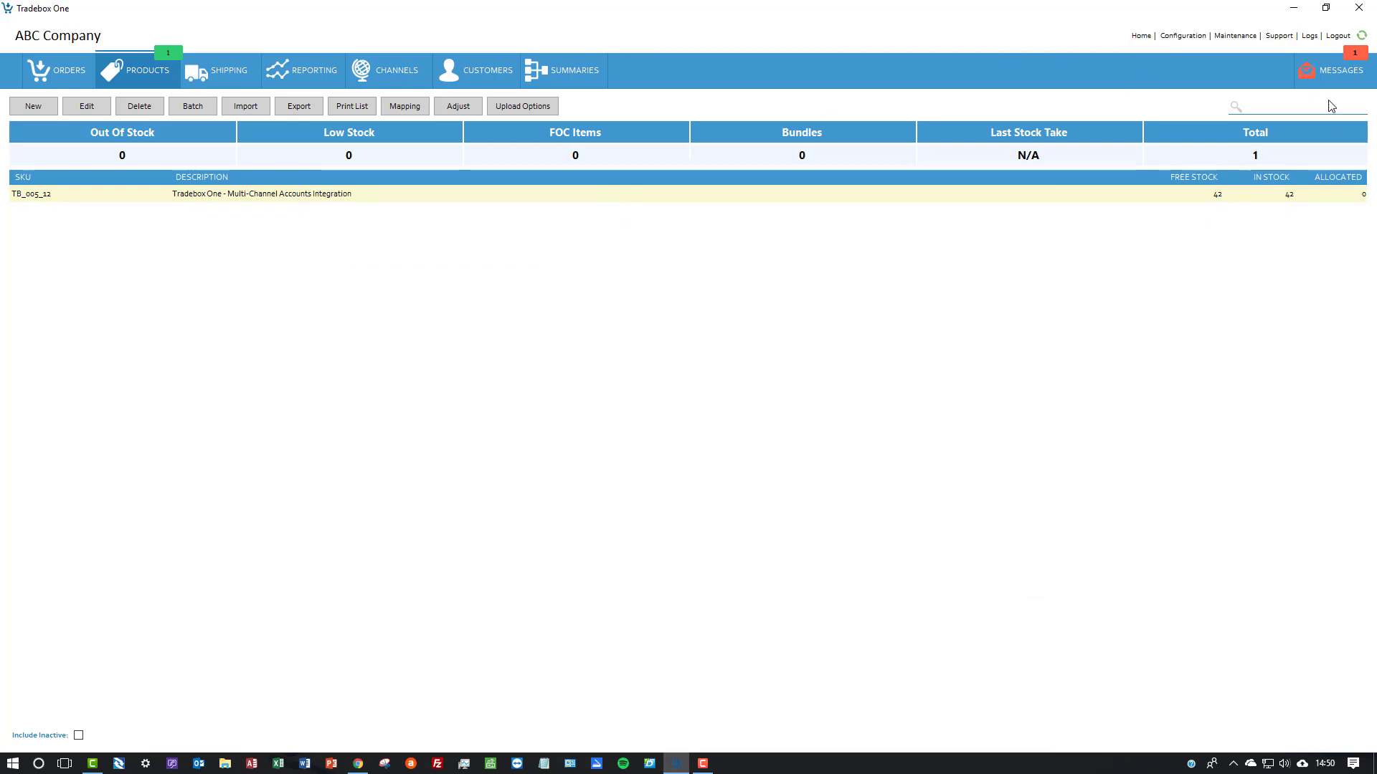
Examine the process log's latest order download and stock upload entries for the sales channel, and return to the products
left_click(1309, 37)
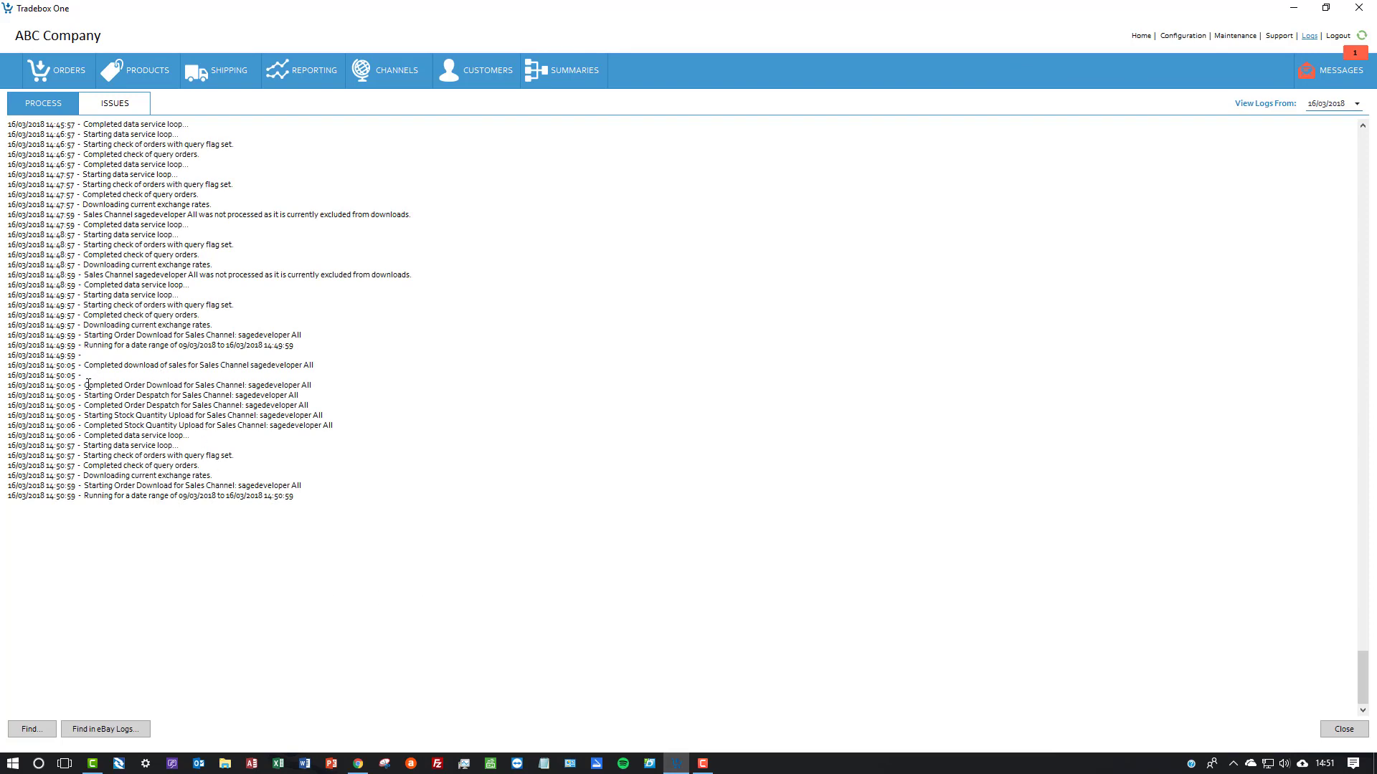
left_click_drag(85, 385, 324, 497)
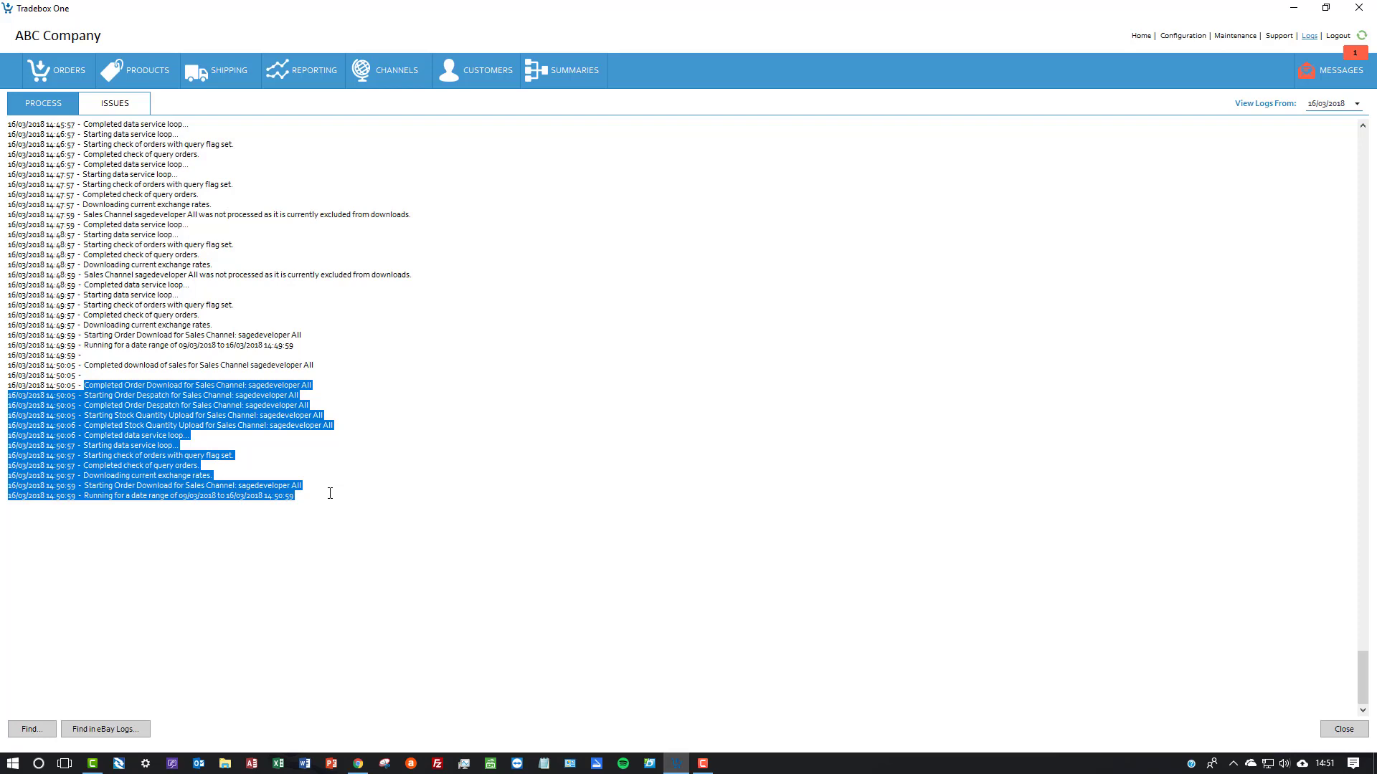
left_click(136, 70)
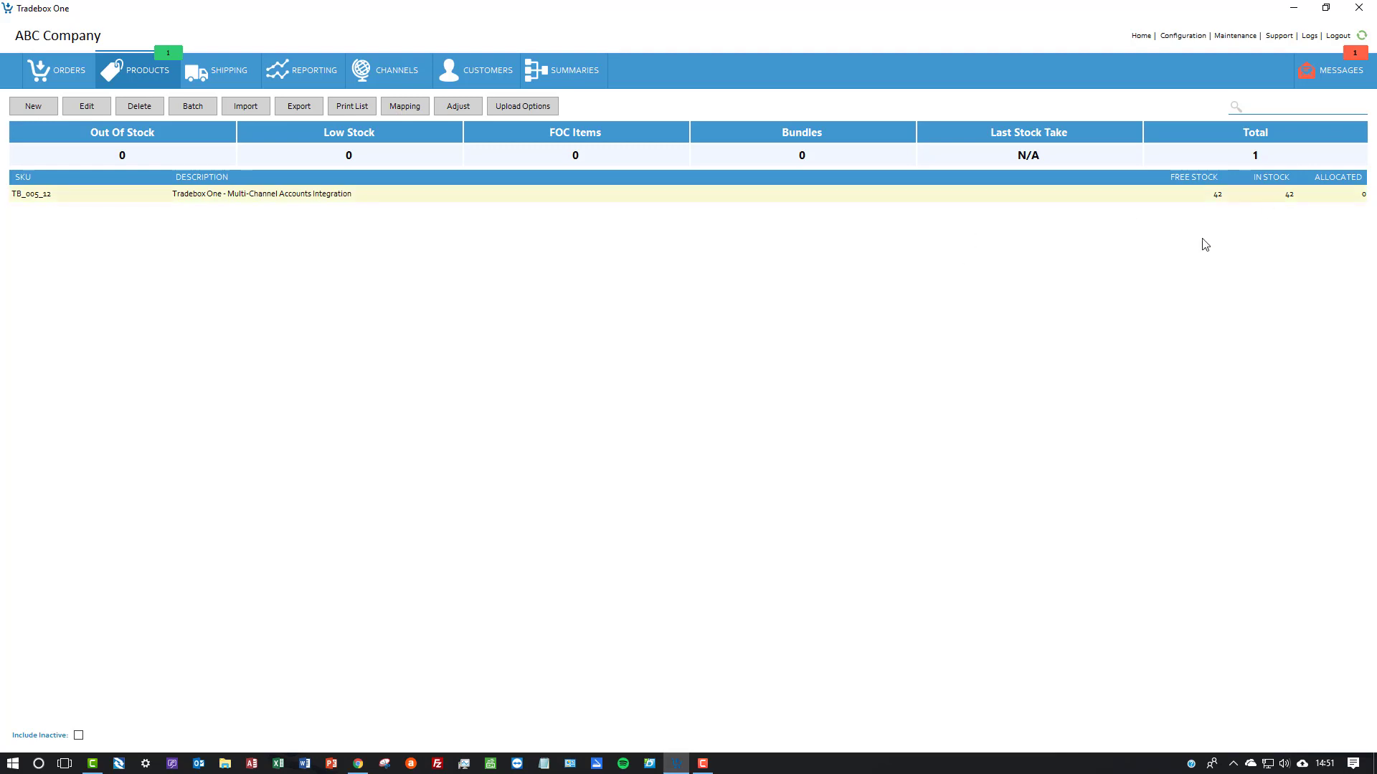
Adjust out stock of product TB_005_12 to leave a quantity of 30
left_click(462, 106)
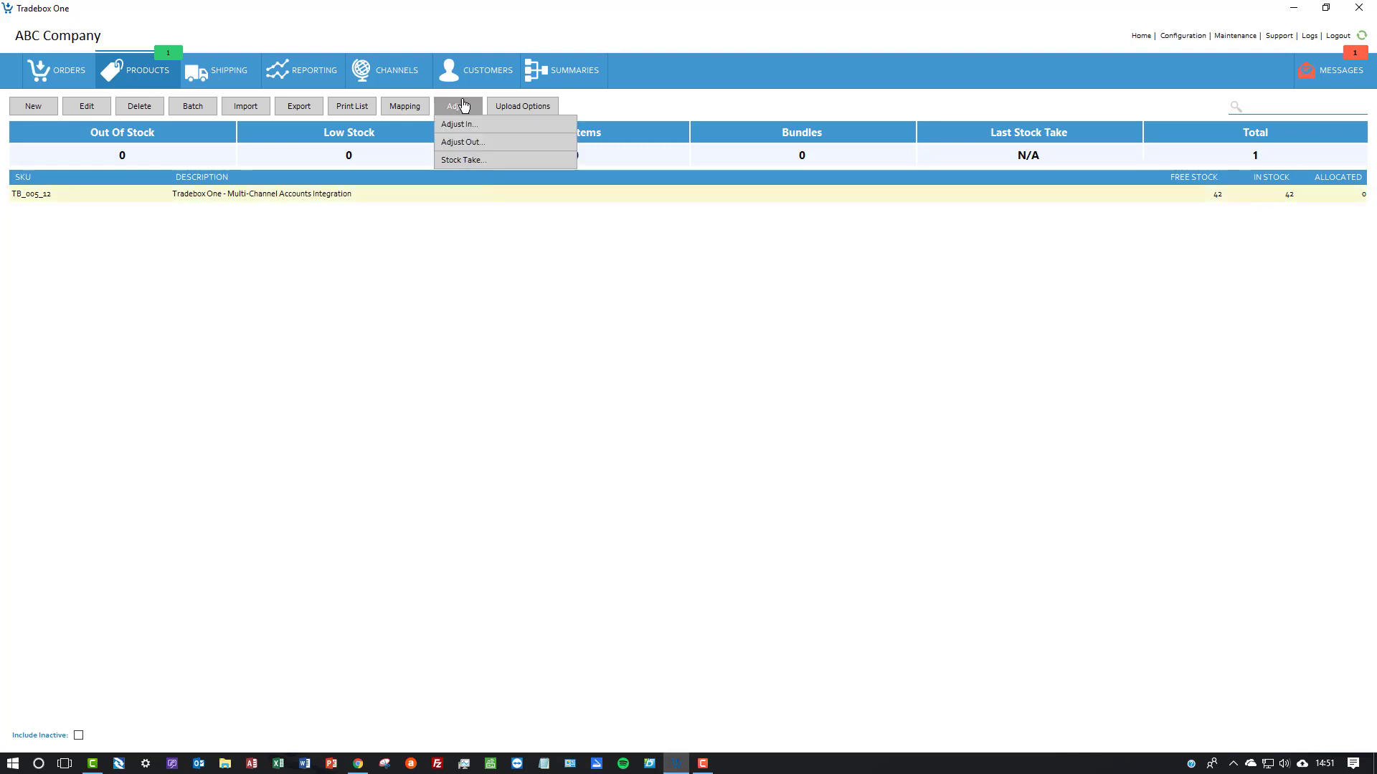
left_click(466, 142)
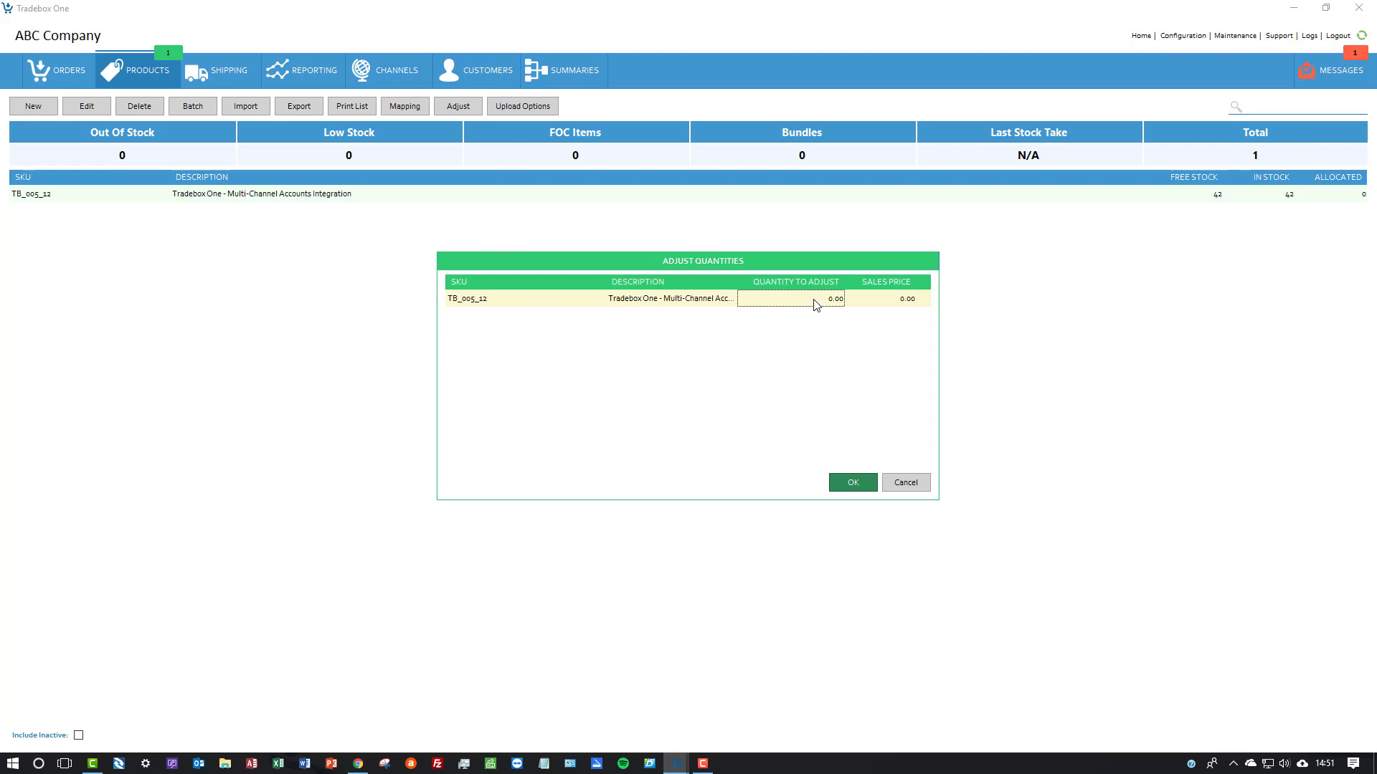
left_click(849, 483)
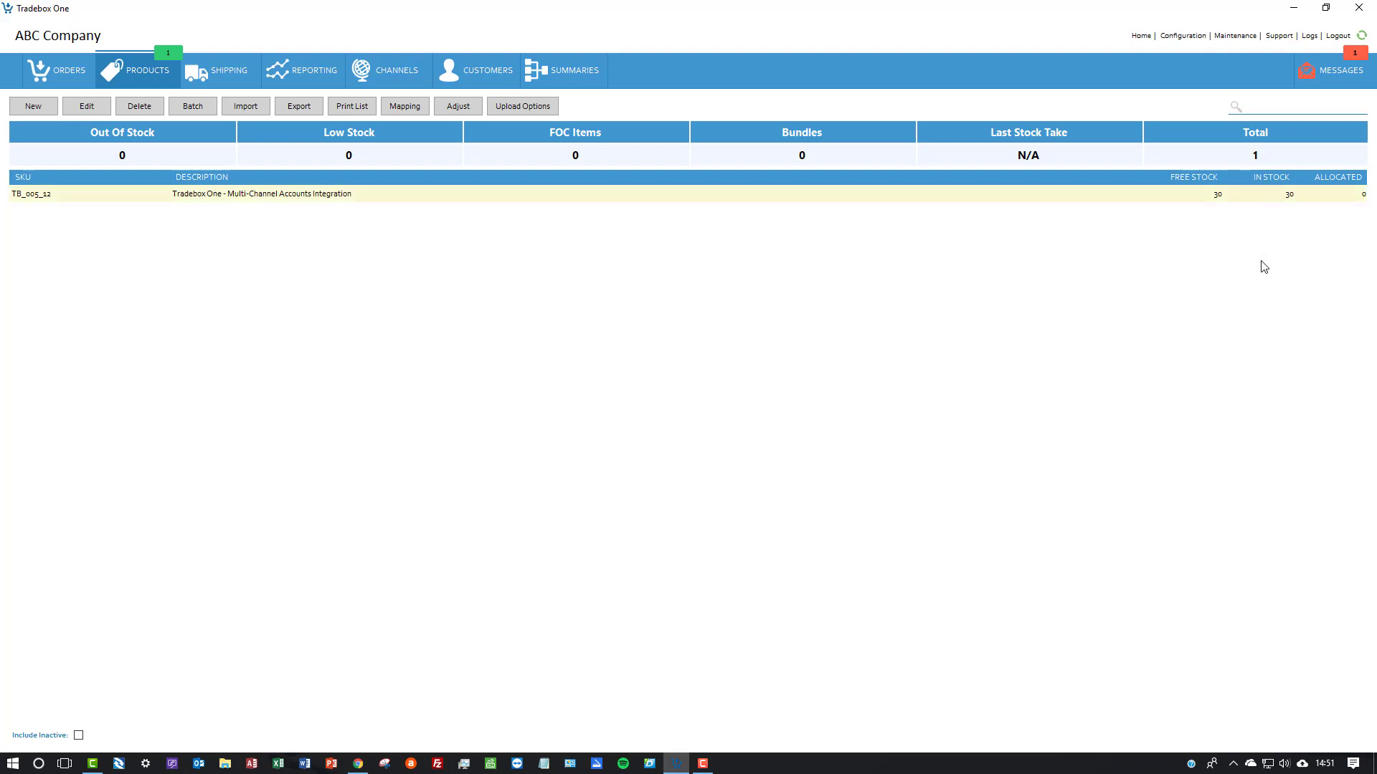
Open the Tradebox Data Service window to check its recent processing activity, and hide it again
left_click(1233, 763)
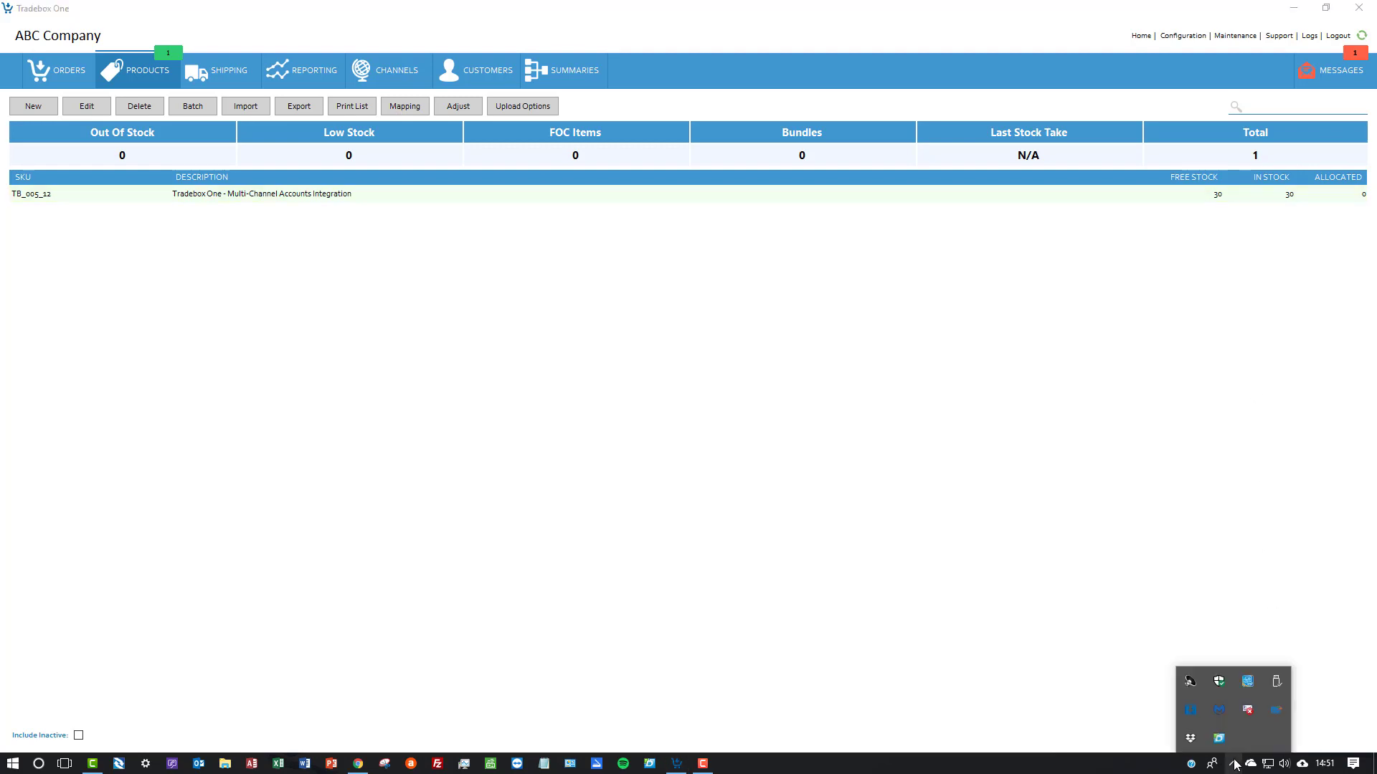
right_click(1192, 713)
left_click(1157, 694)
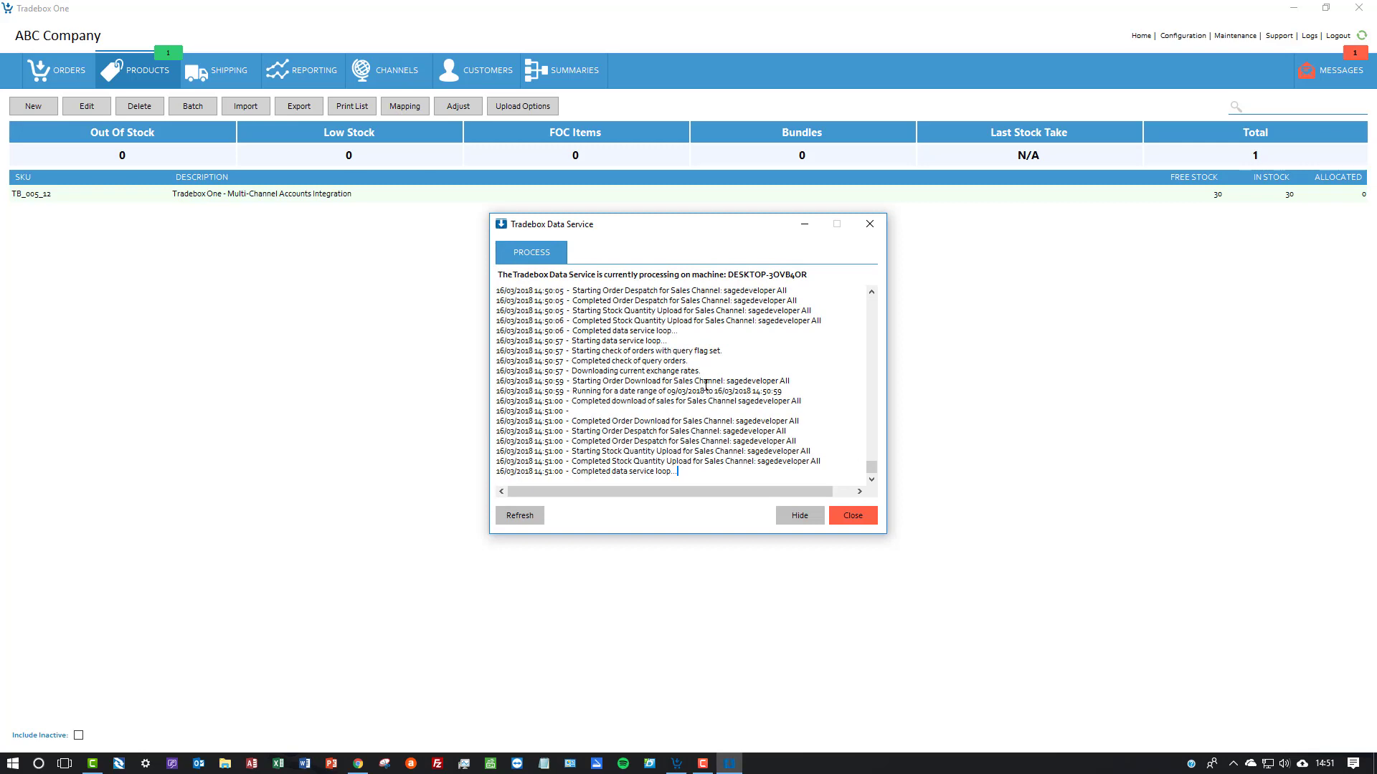
left_click(816, 520)
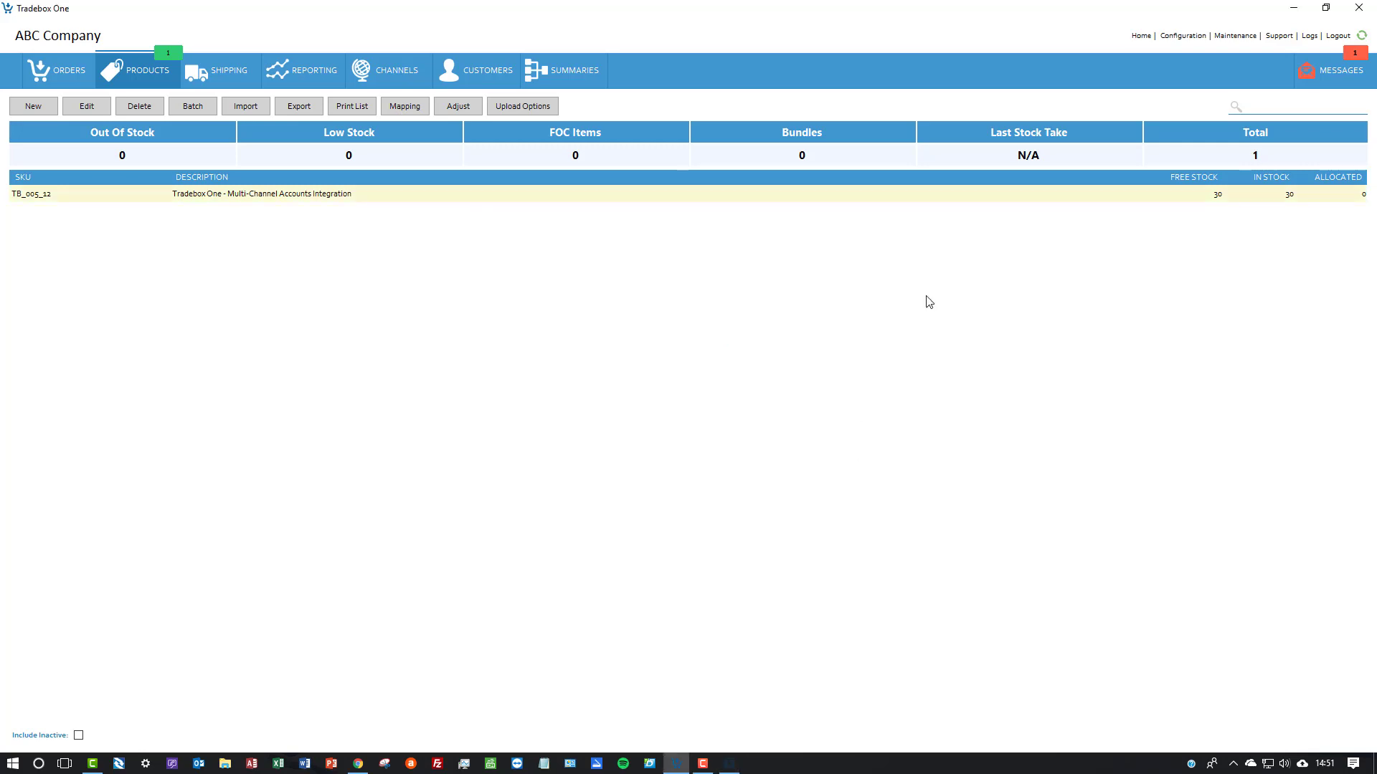
Find the TB_005_12 quantity upload entry in the process log and refresh the eBay listing in Chrome to check its available quantity
left_click(1309, 36)
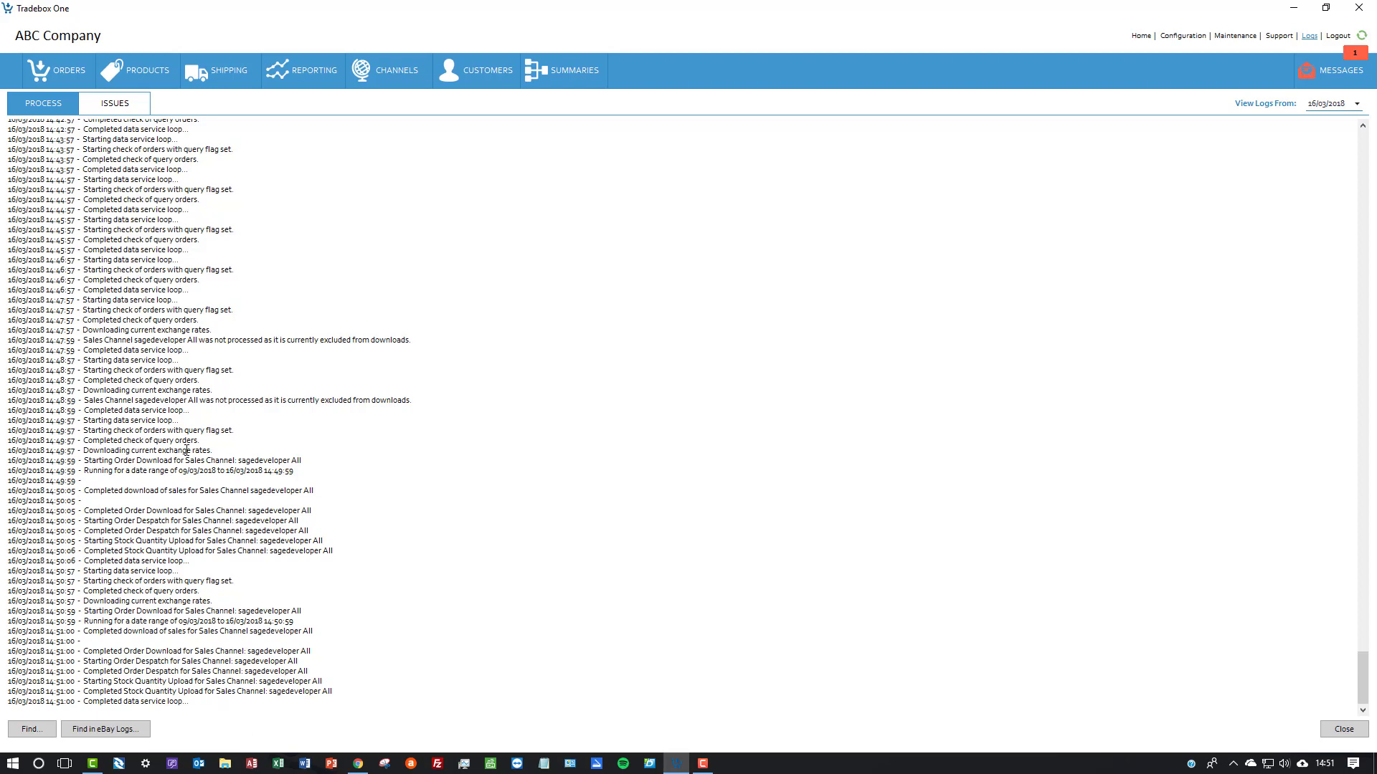
left_click(108, 105)
left_click(55, 105)
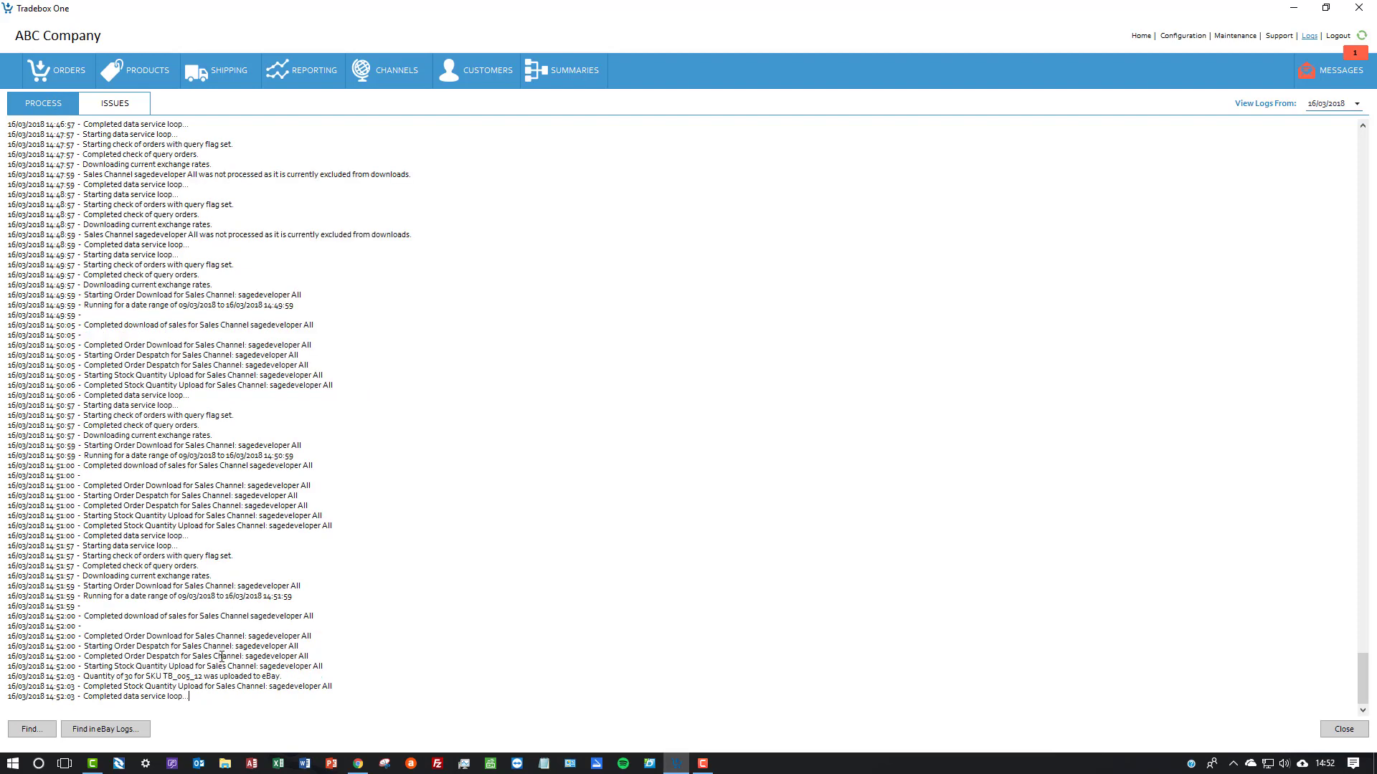
left_click_drag(84, 676, 284, 680)
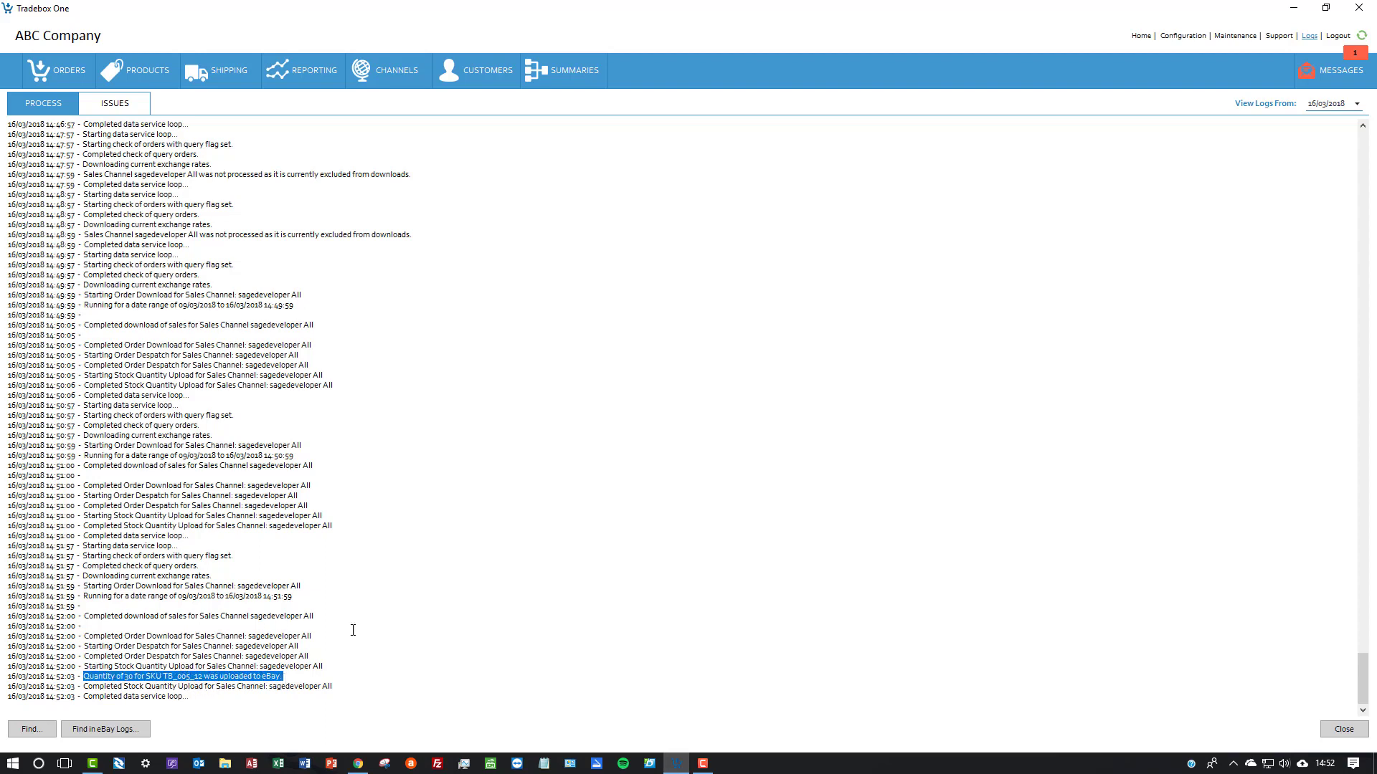
left_click(358, 765)
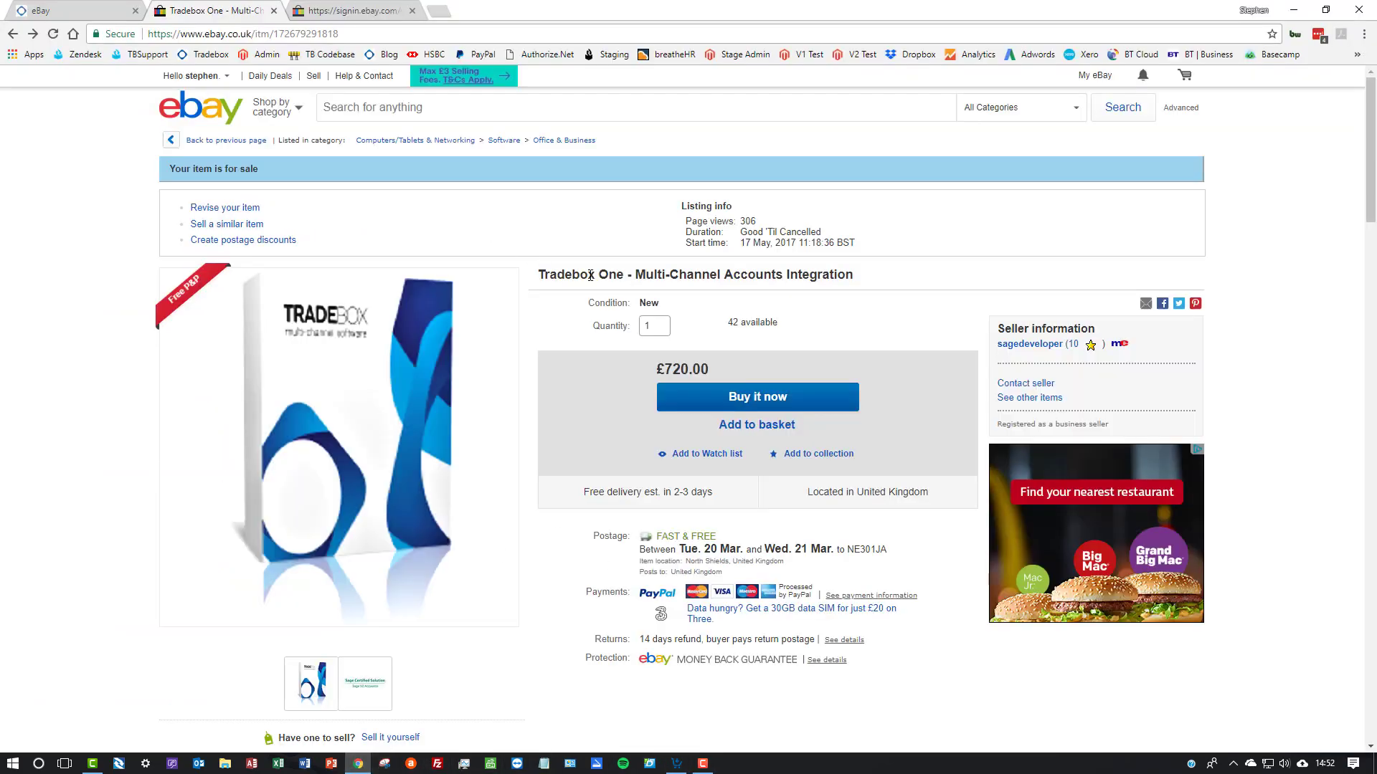
left_click(53, 34)
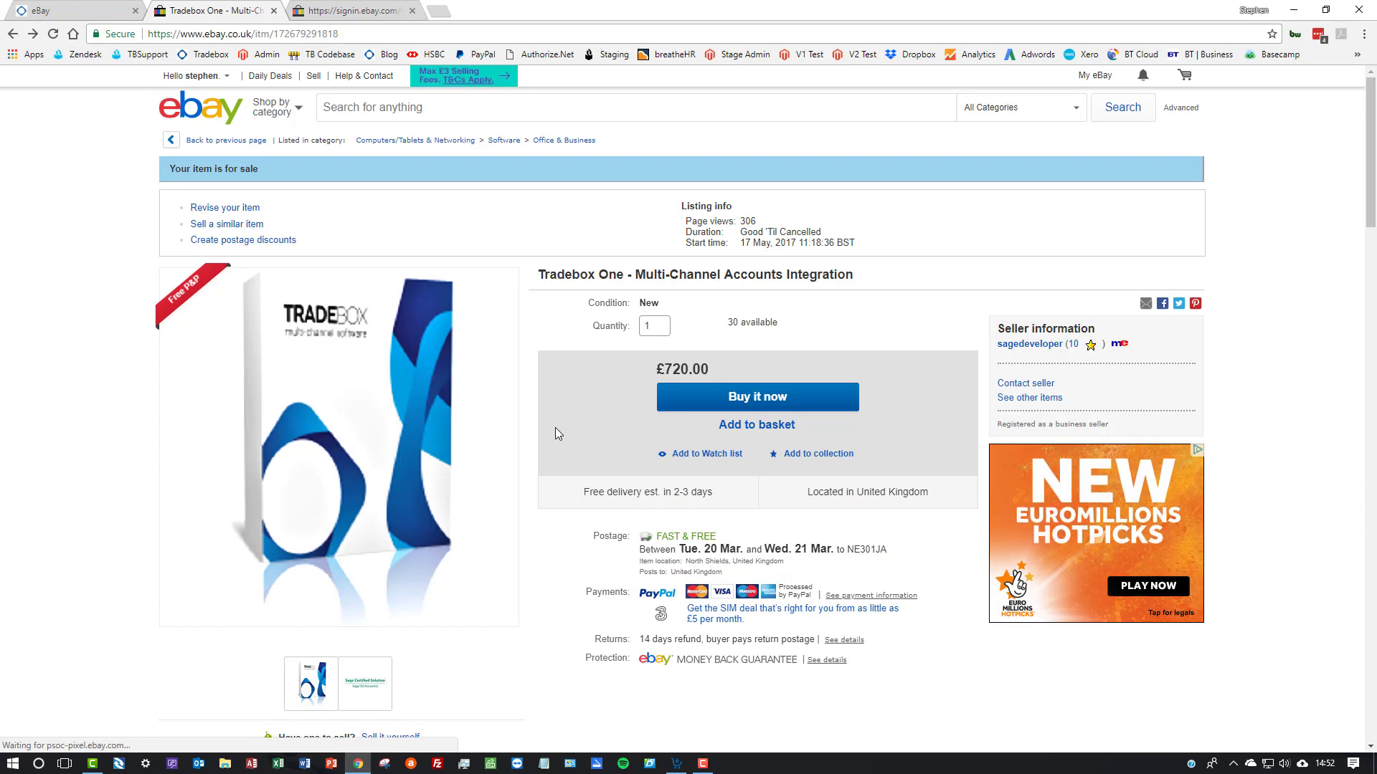
View the eBay videos and guides on the Tradebox website, then switch back to Tradebox One and open its support information
left_click(65, 12)
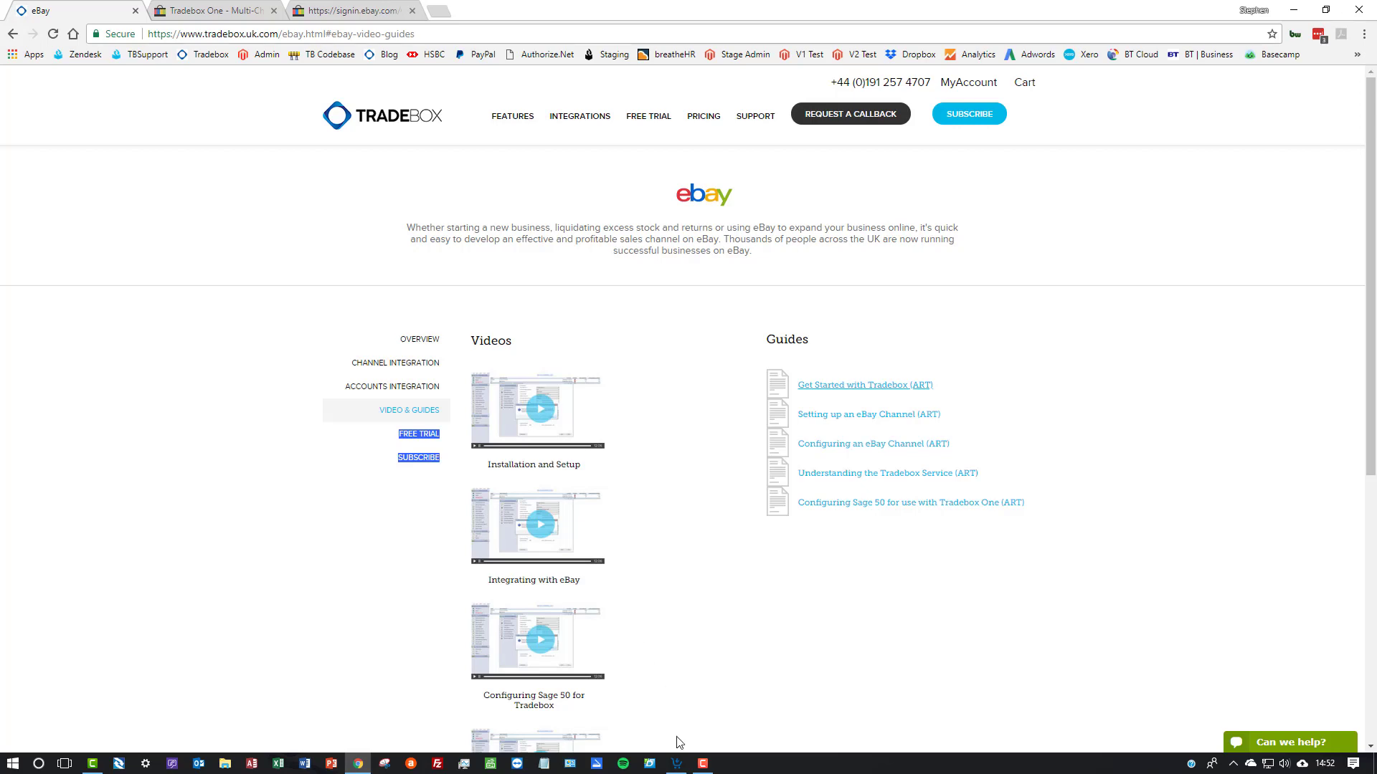
left_click(676, 762)
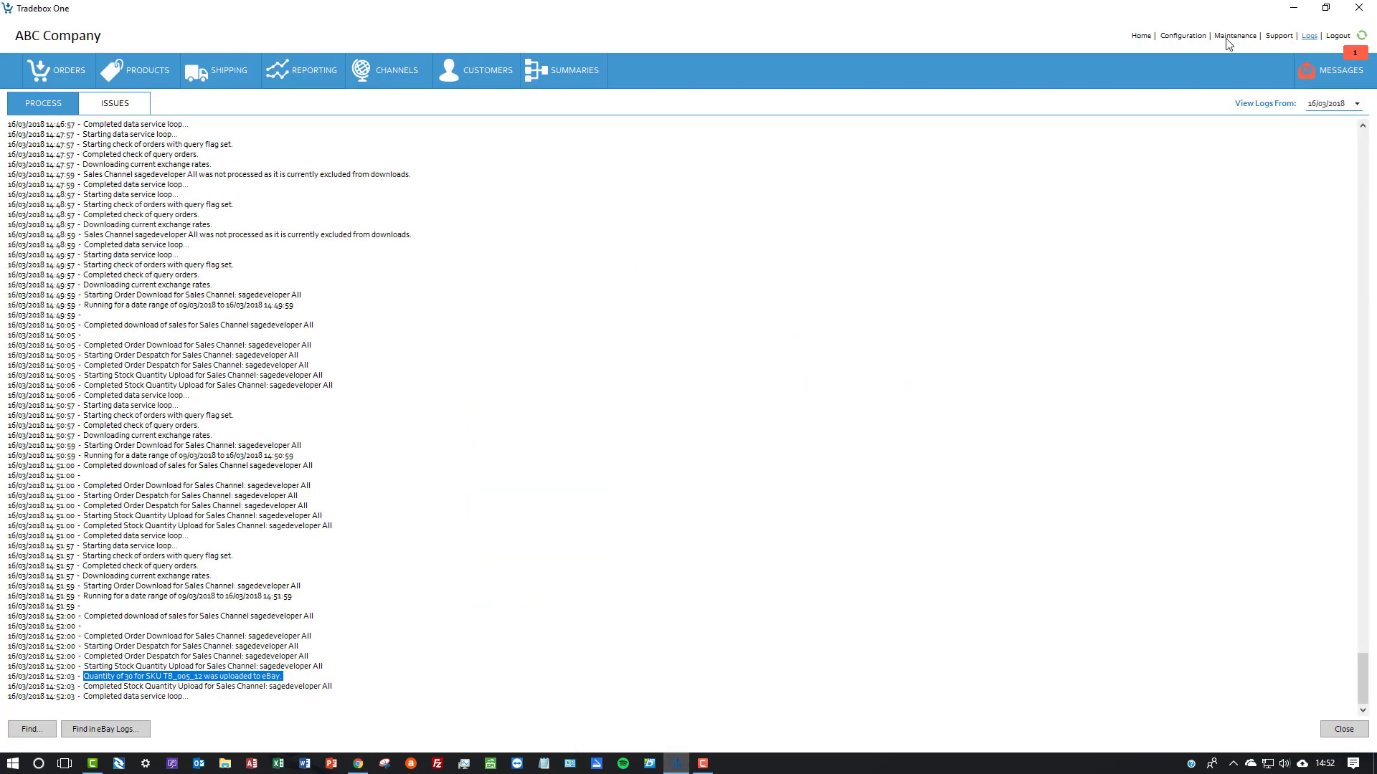
left_click(1278, 35)
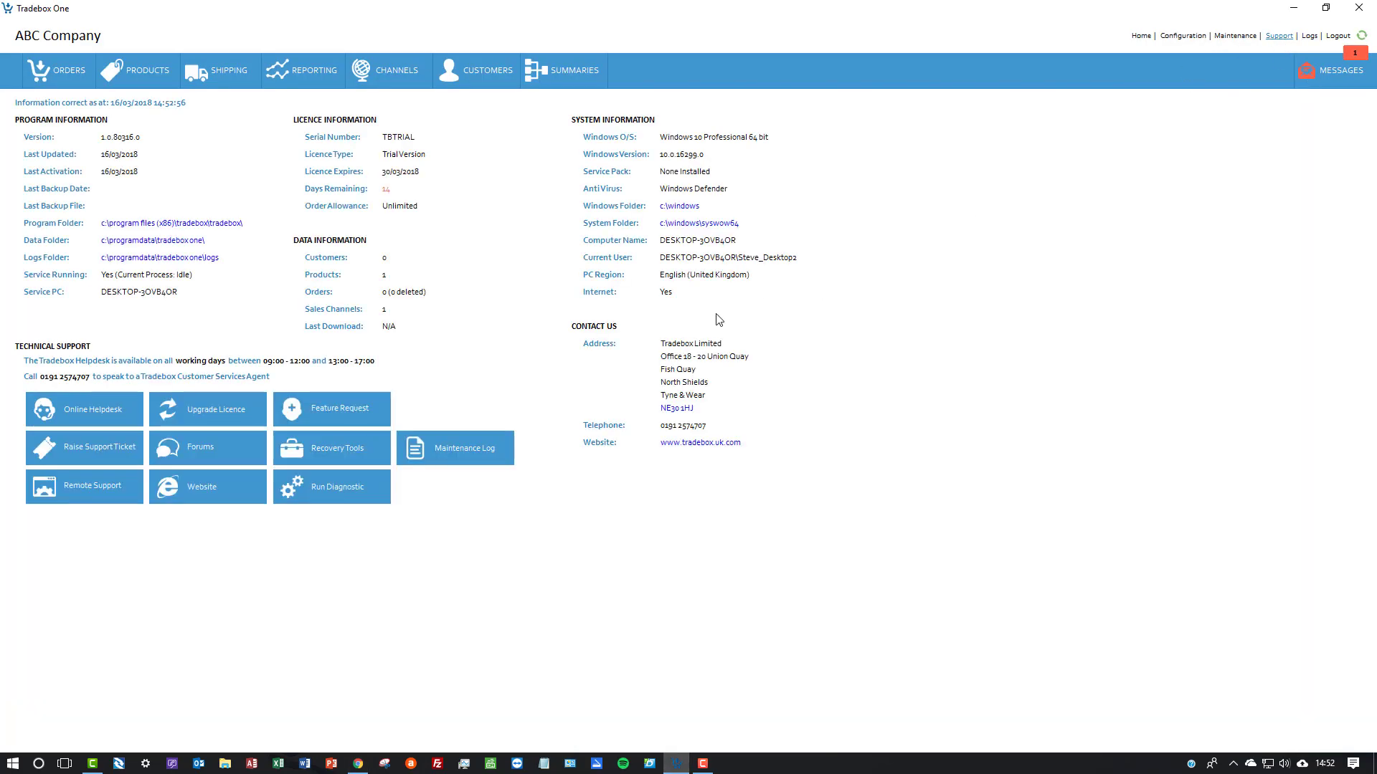